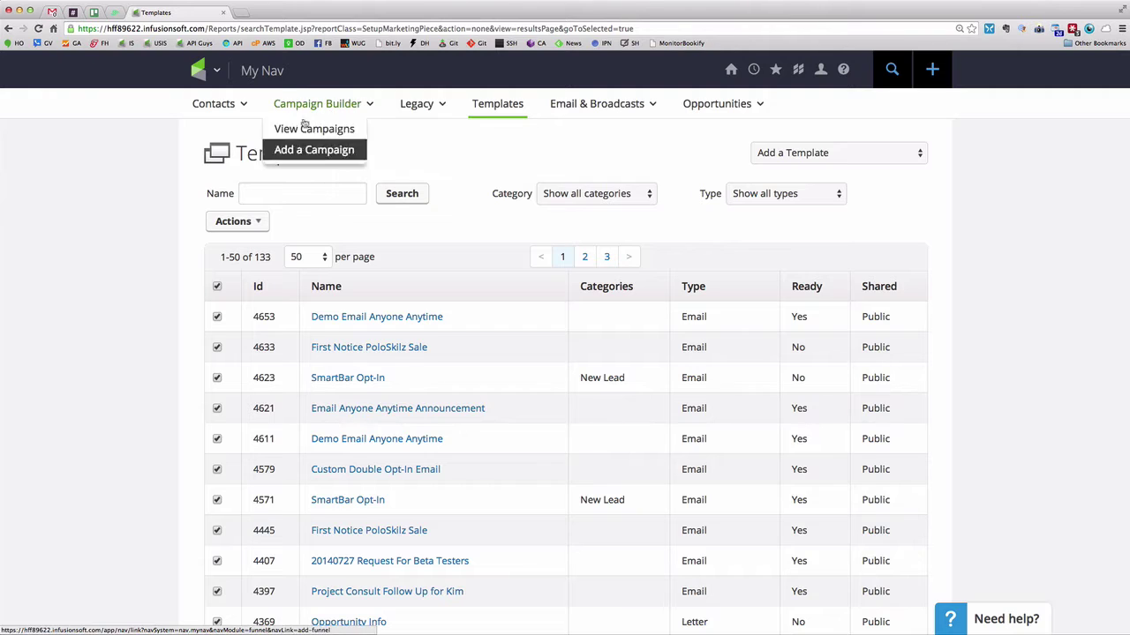
# Open Campaign Builder's View Campaigns list in a new browser tab, keeping the Templates list in view
pyautogui.moveTo(305, 106)
pyautogui.rightClick(307, 130)
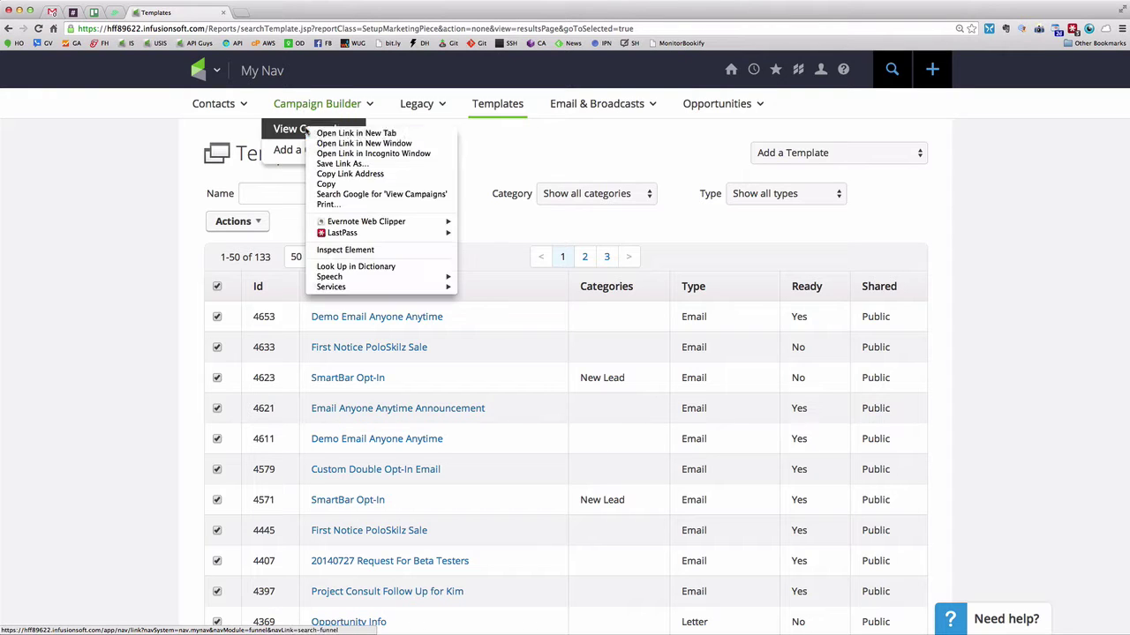
pyautogui.click(328, 133)
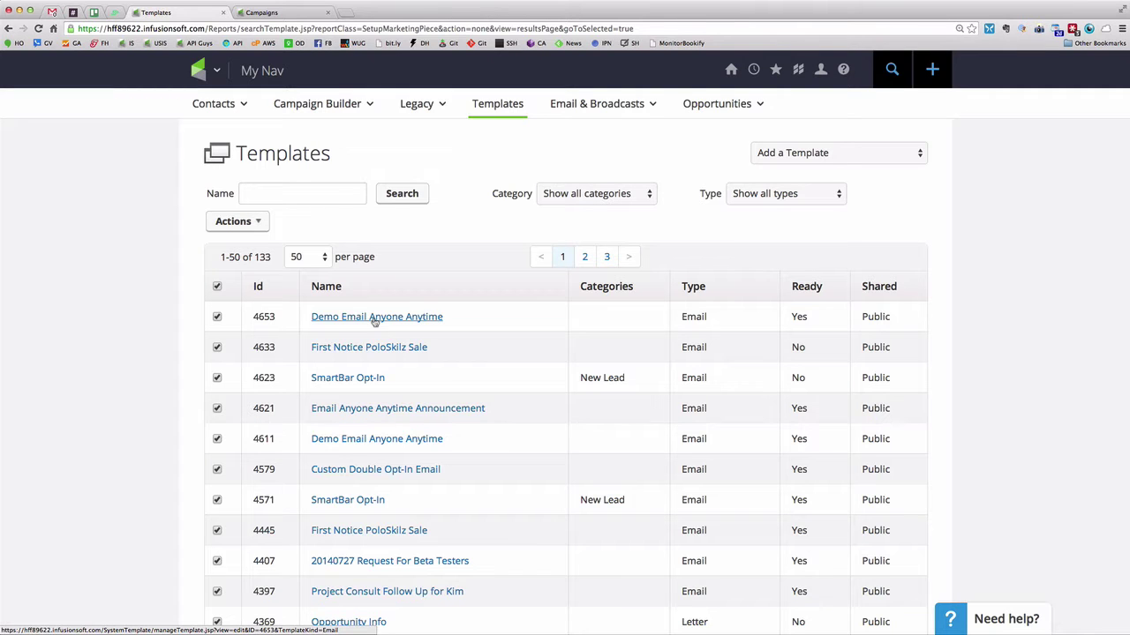
# Open the Demo Email Anyone Anytime template and scroll through its body and schedule link
pyautogui.click(375, 319)
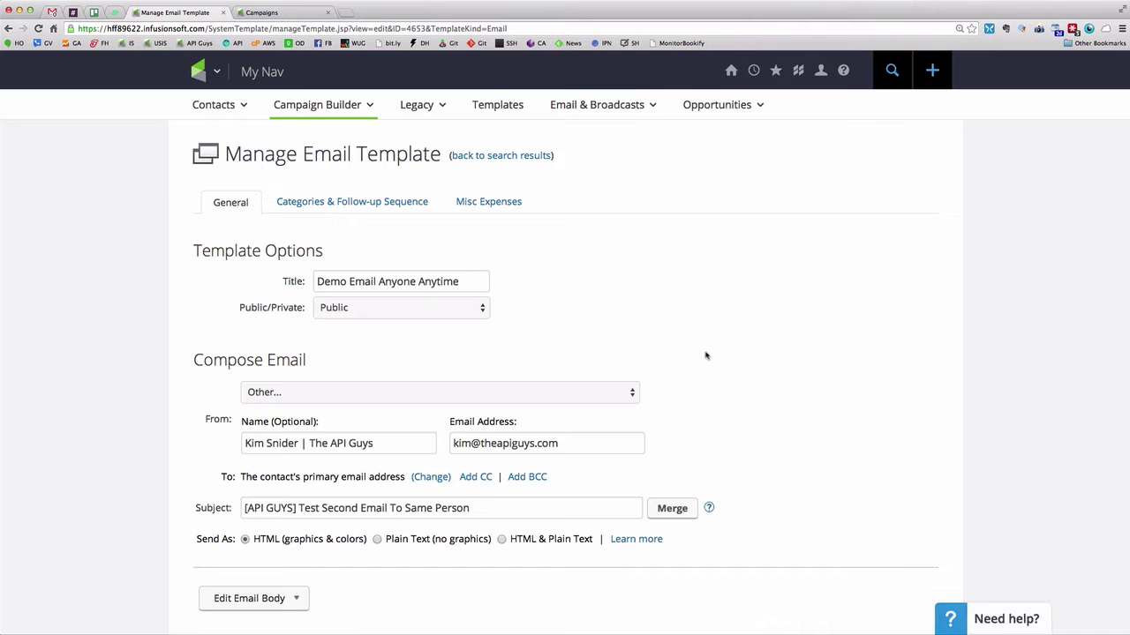
pyautogui.scroll(-1, 705, 356)
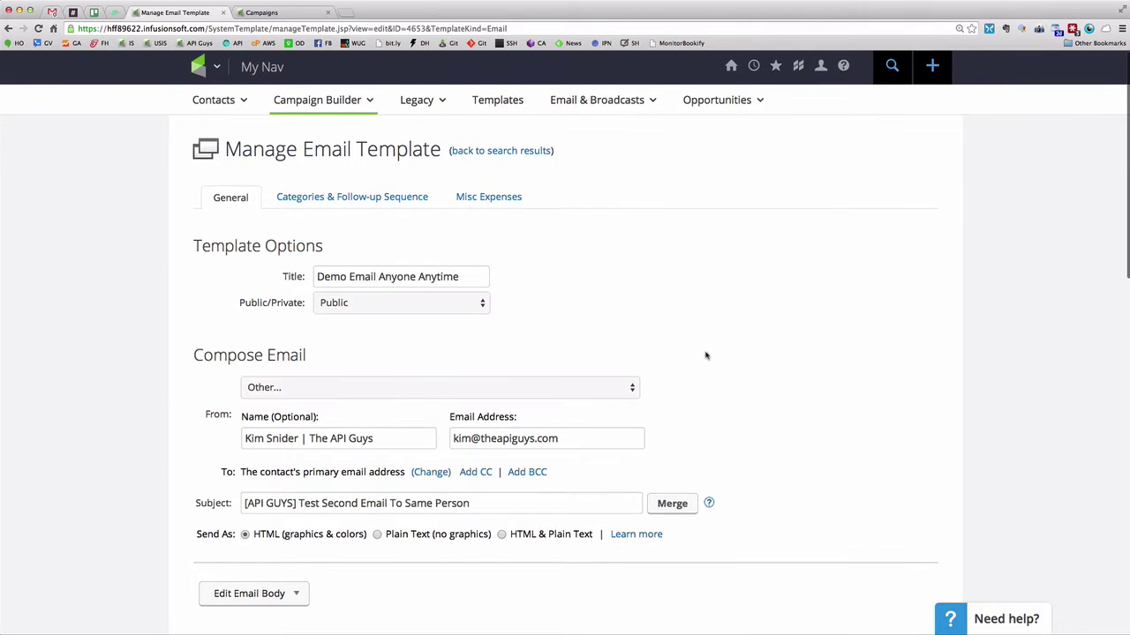
pyautogui.scroll(-5, 706, 355)
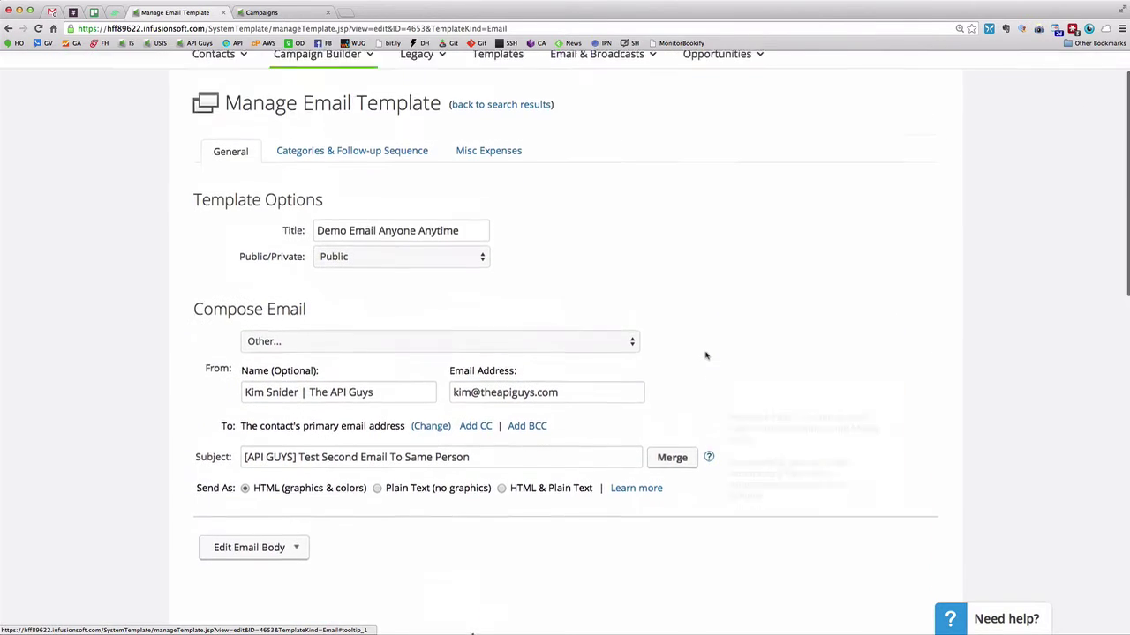
pyautogui.scroll(-4, 706, 355)
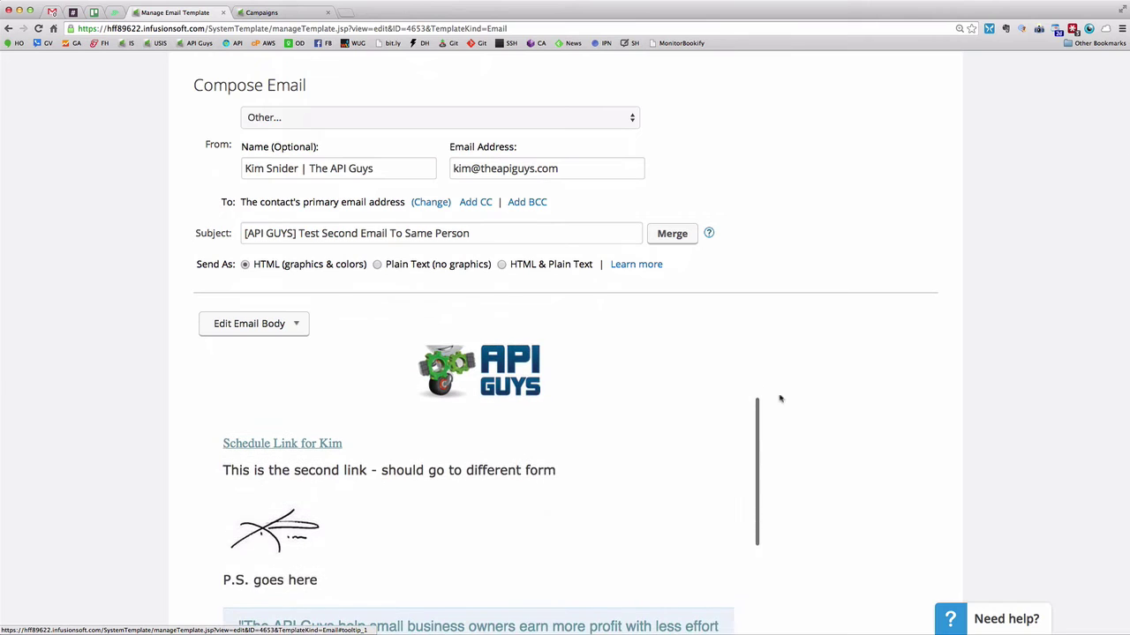
pyautogui.scroll(1, 817, 415)
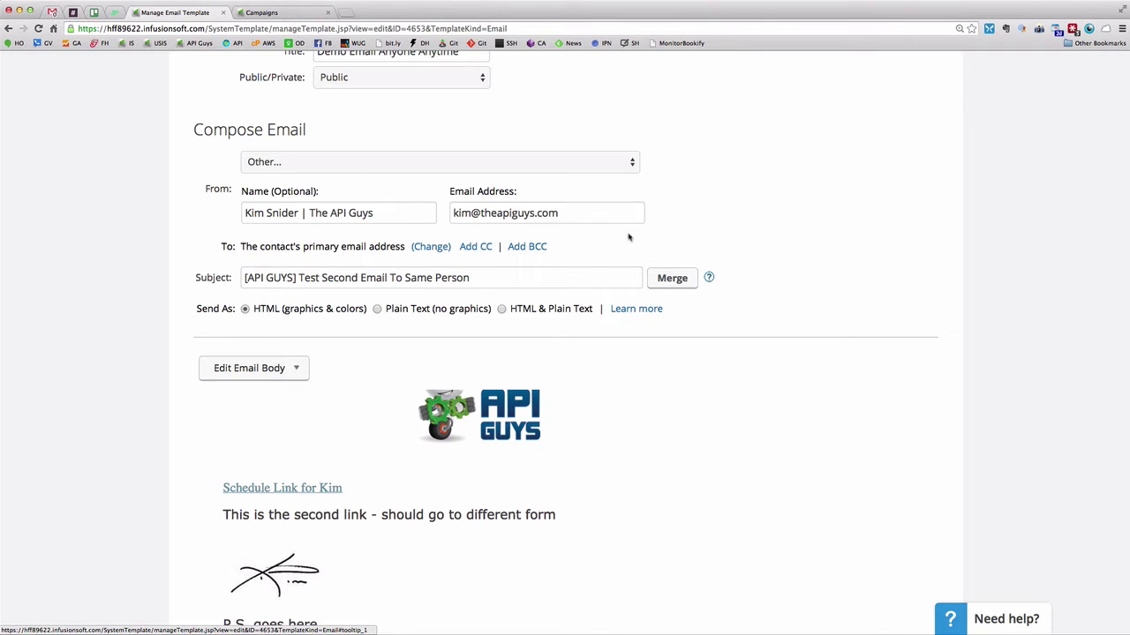
# Switch to the Campaigns tab and scroll down the list of 32 campaigns
pyautogui.click(293, 11)
pyautogui.scroll(-1, 411, 406)
pyautogui.scroll(-2, 408, 406)
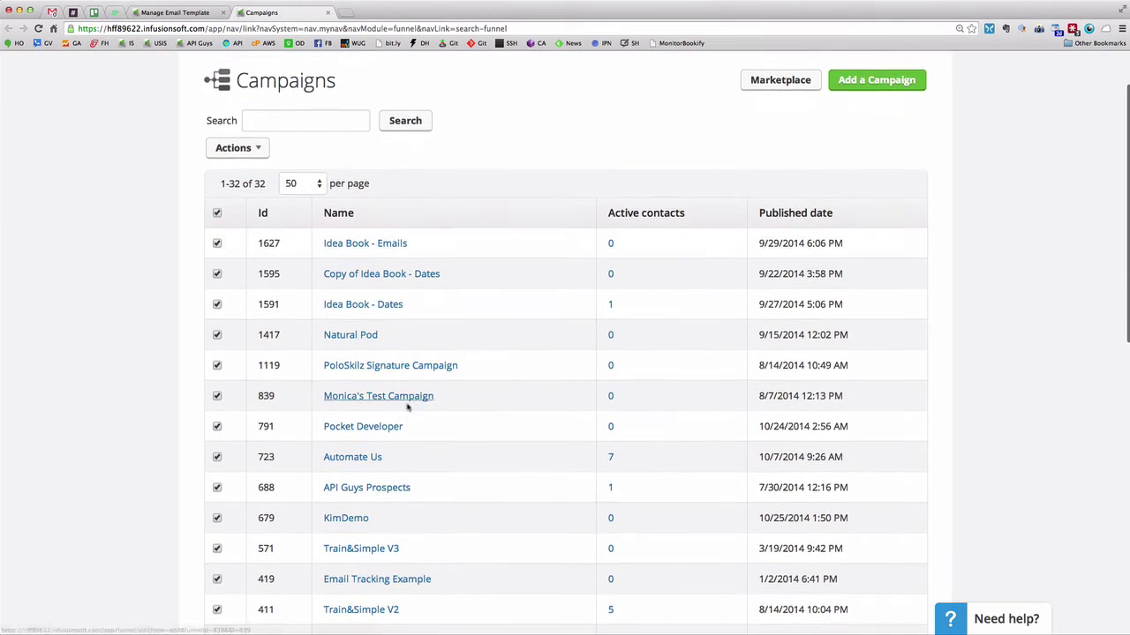
# Open KimDemo, move its top row of elements up one grid step, and inspect the Send Email w EMA sequence
pyautogui.click(347, 512)
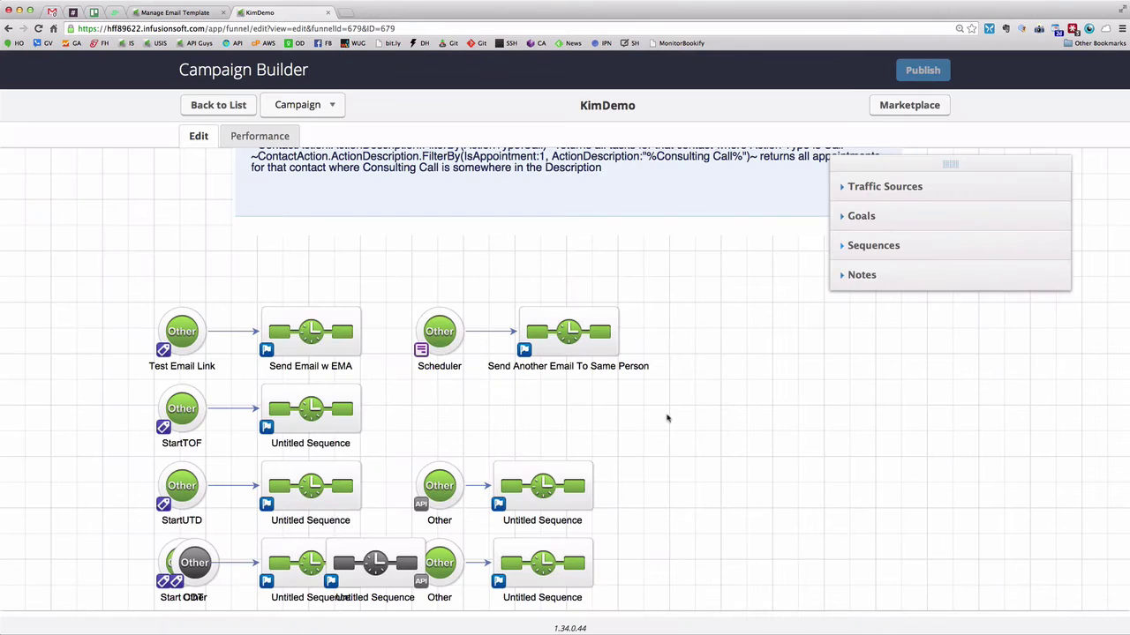
pyautogui.moveTo(109, 280); pyautogui.dragTo(694, 381)
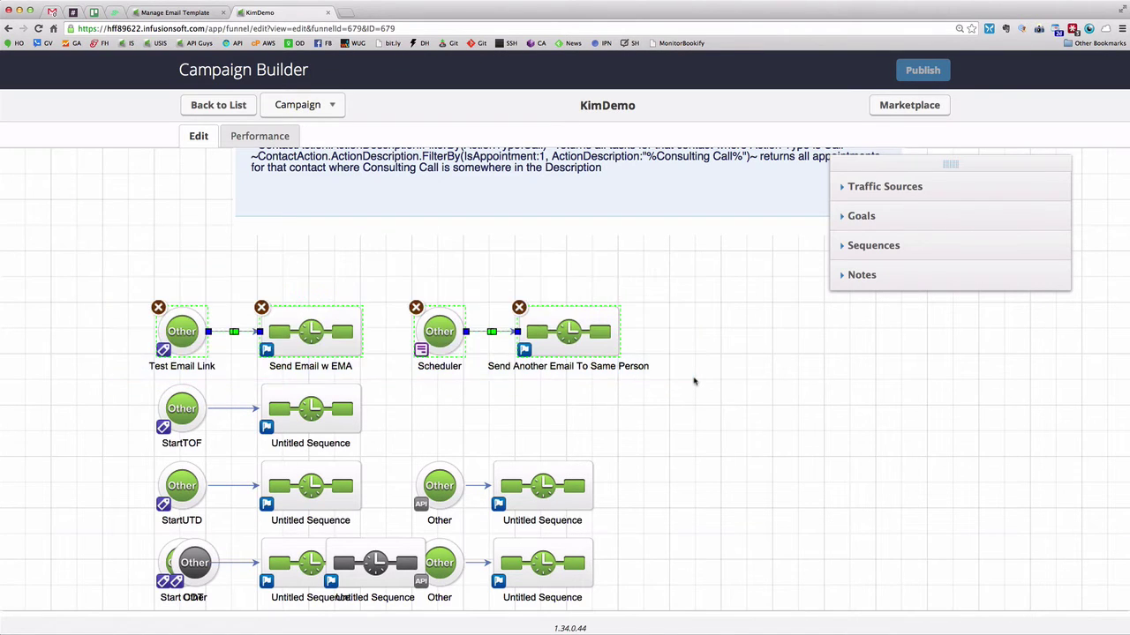
pyautogui.moveTo(616, 346); pyautogui.dragTo(617, 322)
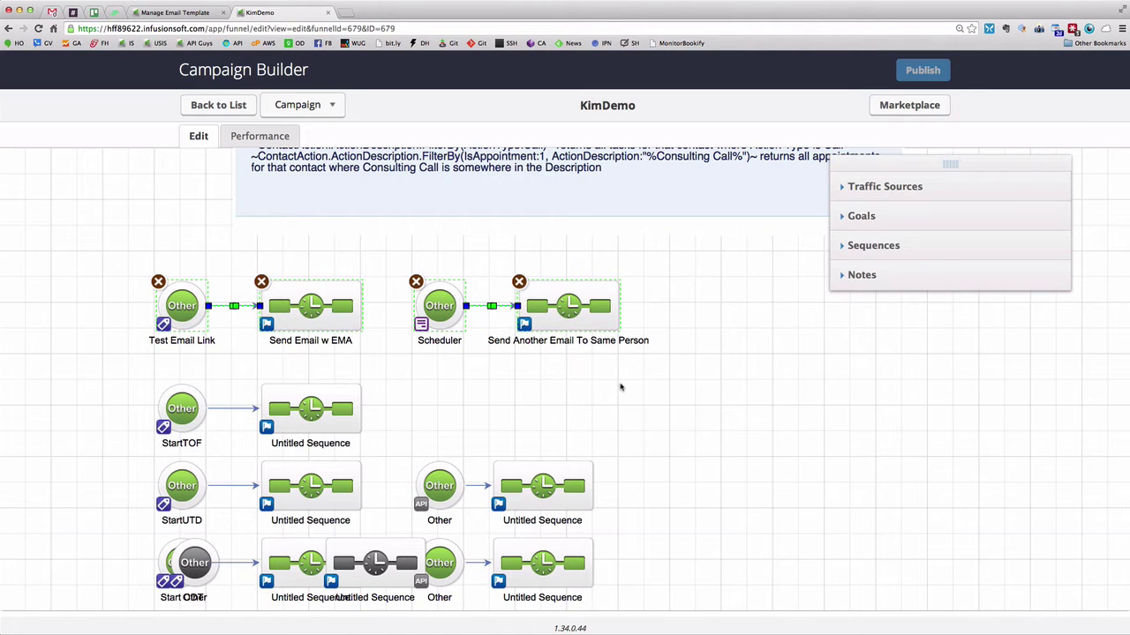
pyautogui.click(411, 372)
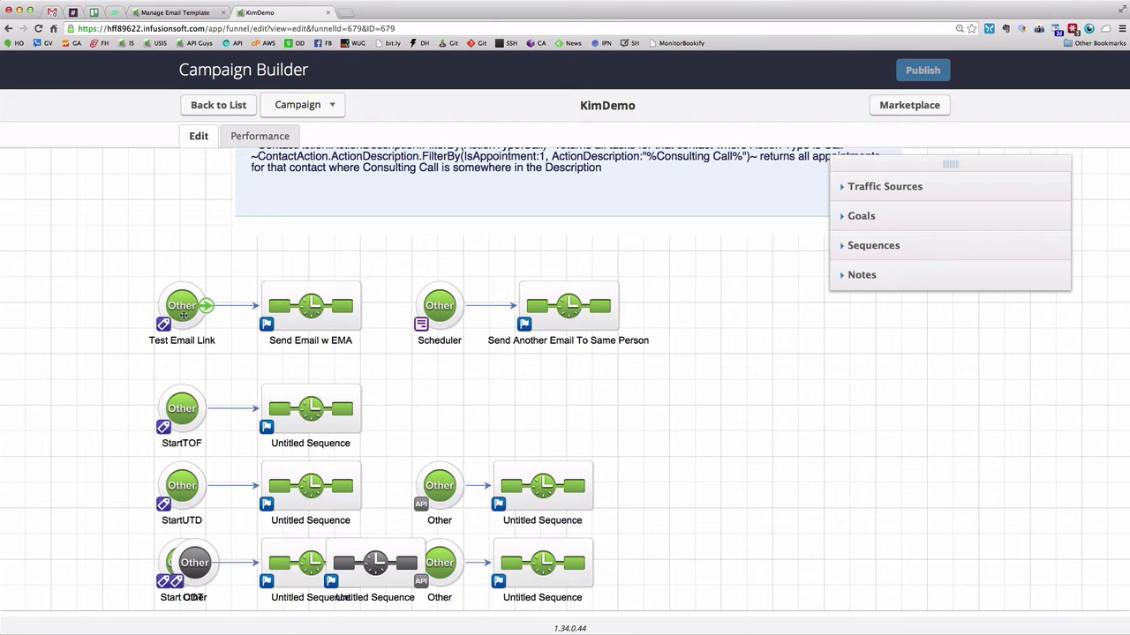
pyautogui.doubleClick(315, 314)
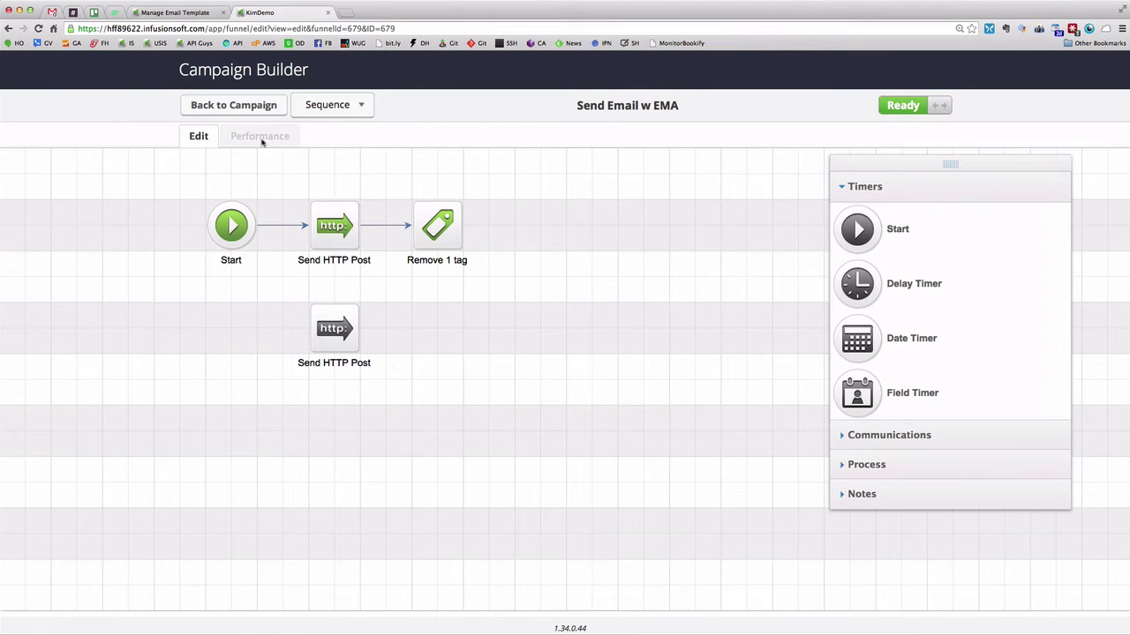
pyautogui.click(254, 107)
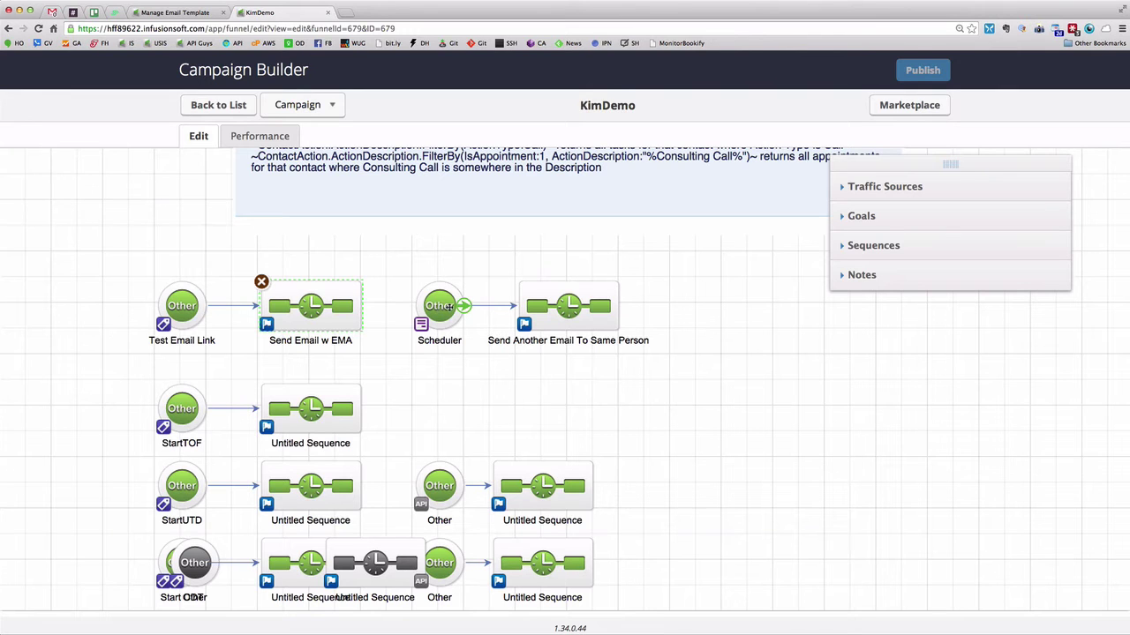
# Review the Scheduler goal's web form fields, then return to the Demo Email Anyone Anytime template
pyautogui.doubleClick(440, 309)
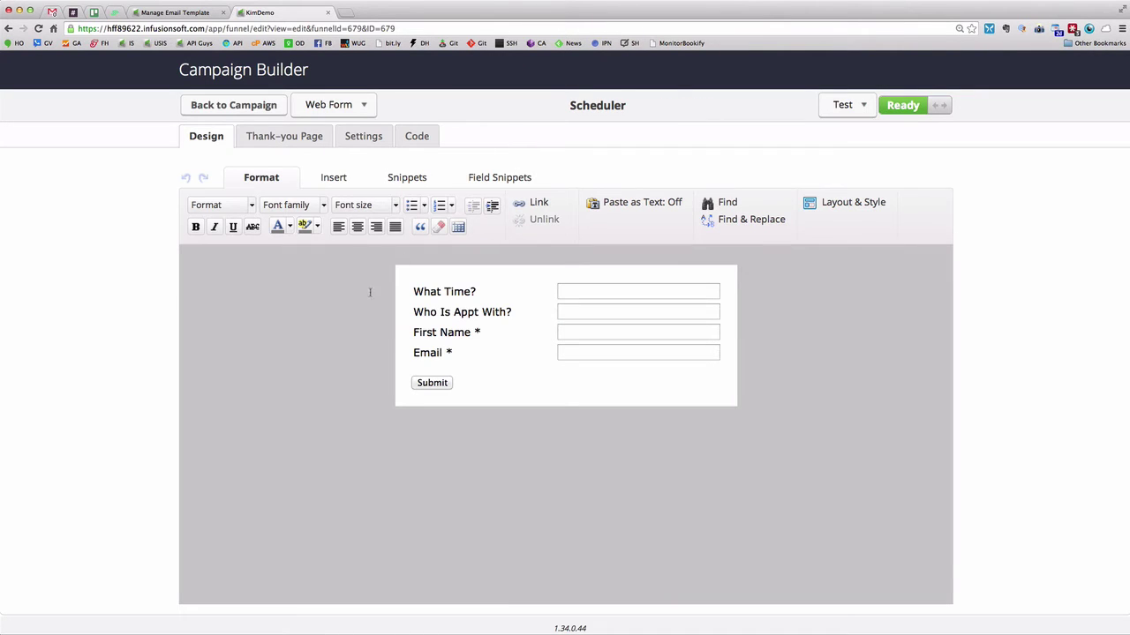
pyautogui.moveTo(520, 314)
pyautogui.moveTo(601, 290)
pyautogui.click(190, 15)
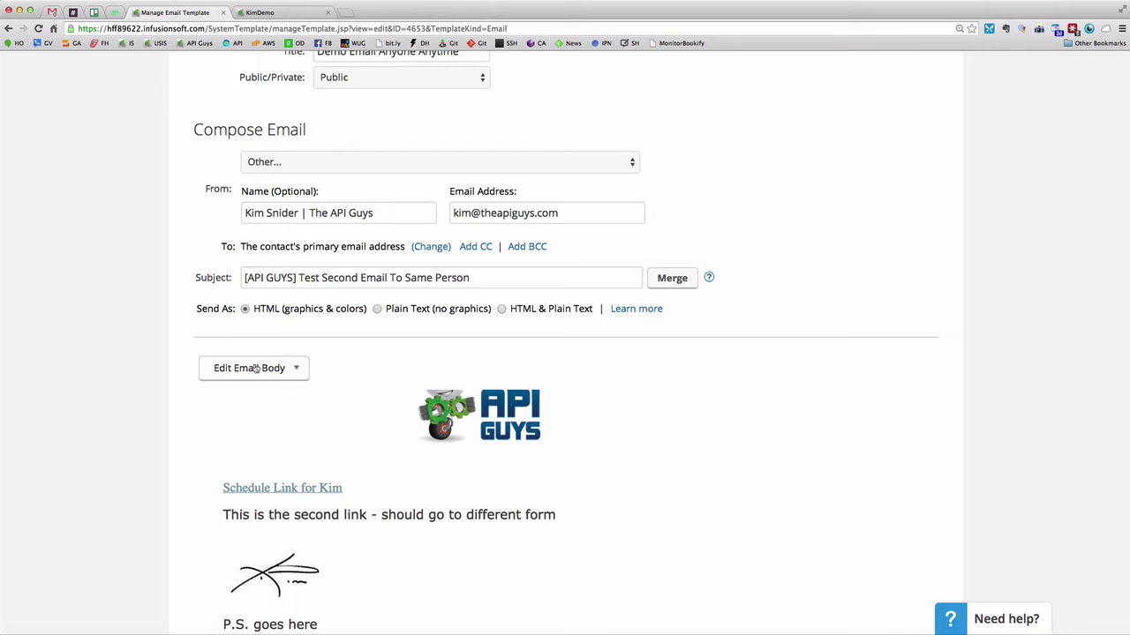
# Edit the email body and add two blank lines after the second-link sentence
pyautogui.click(255, 369)
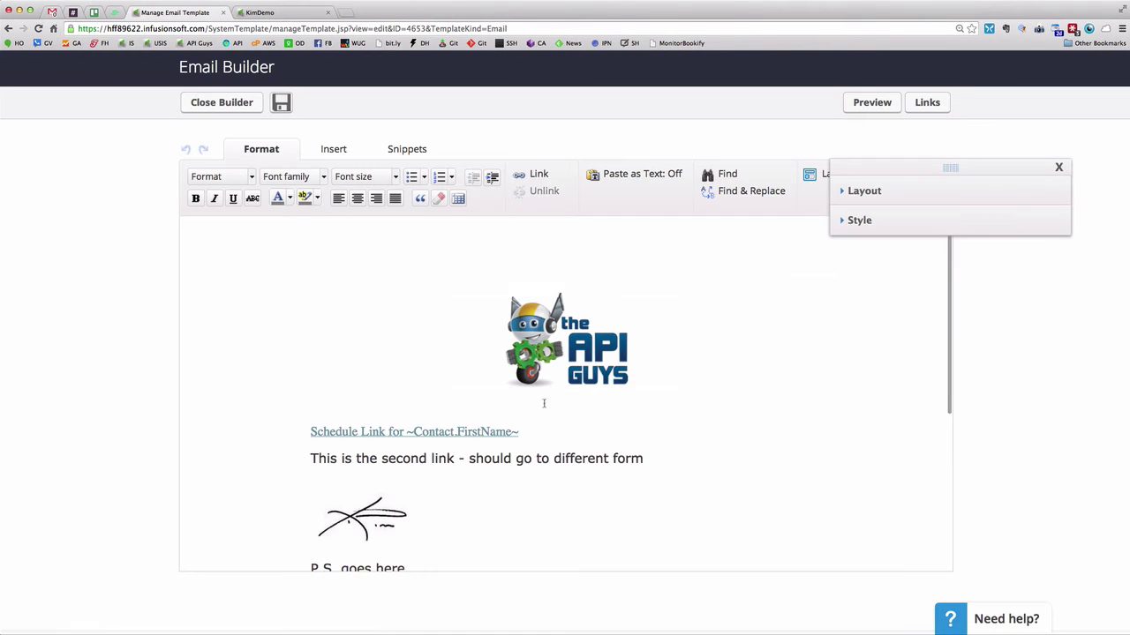
pyautogui.scroll(-3, 764, 366)
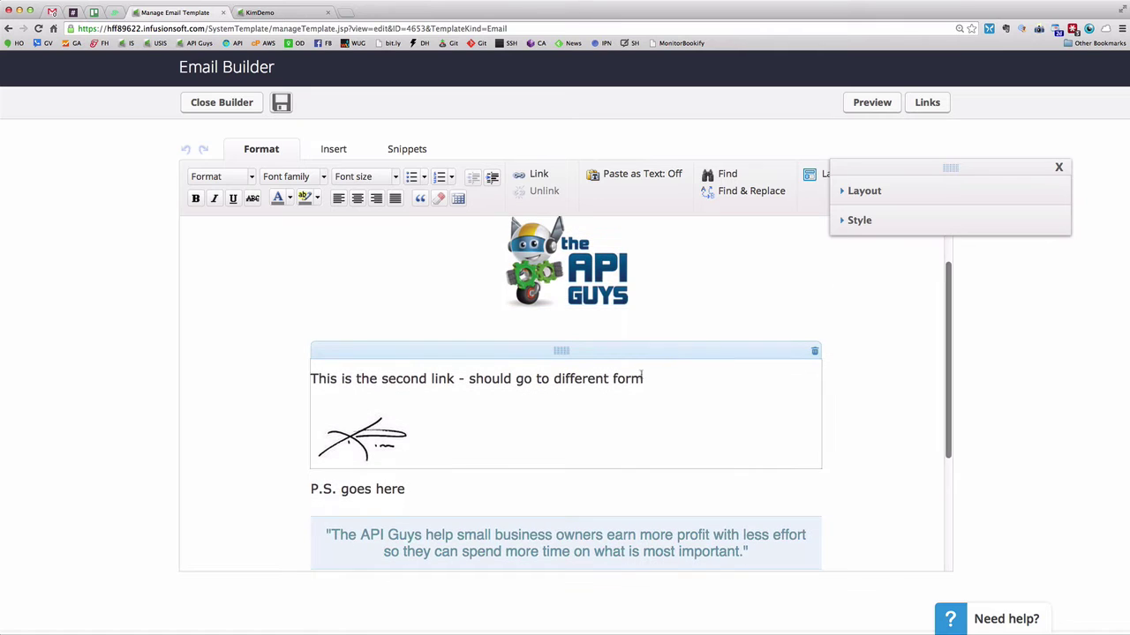
pyautogui.click(645, 378)
pyautogui.press('Return')
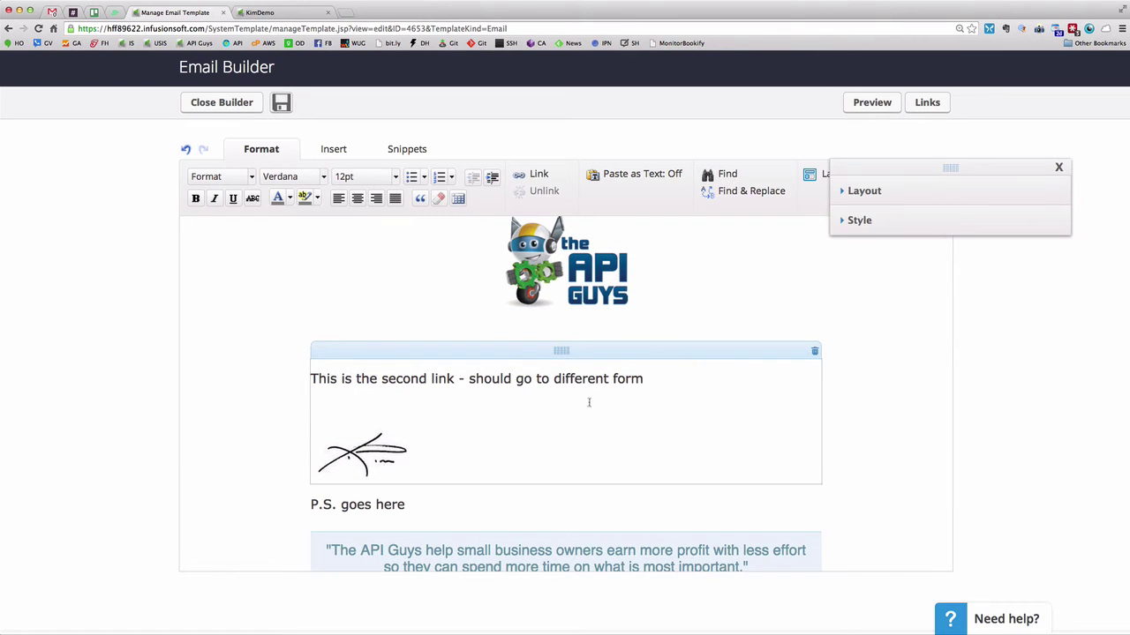
pyautogui.press('Return')
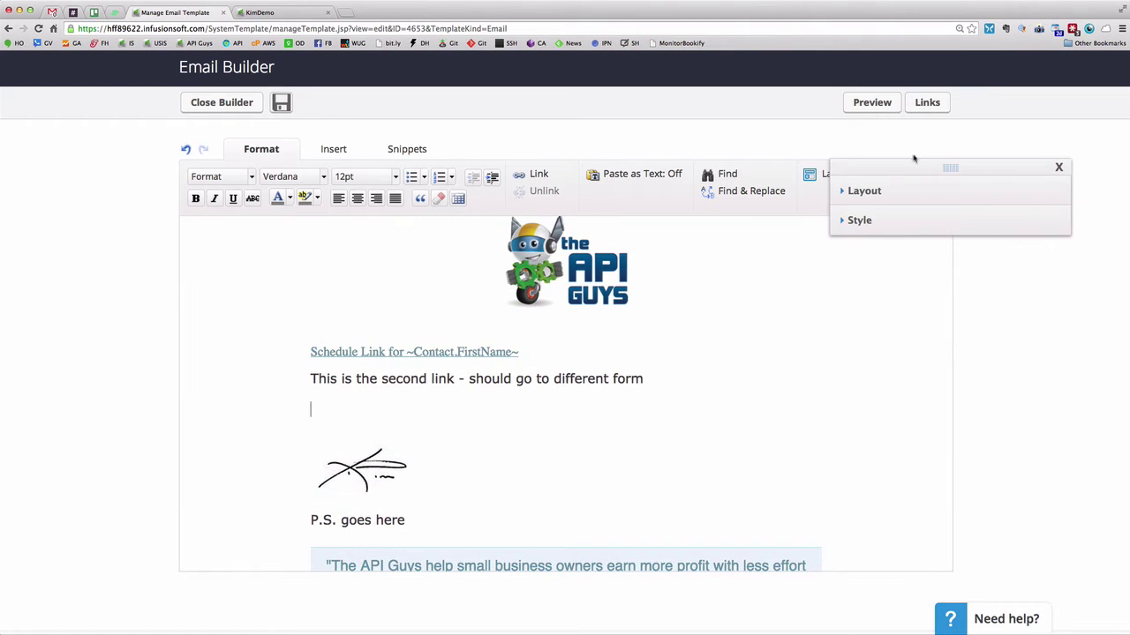
# Insert the Test Email Anyone Form link on the new line, then move to the Gmail test email
pyautogui.moveTo(900, 163); pyautogui.dragTo(960, 322)
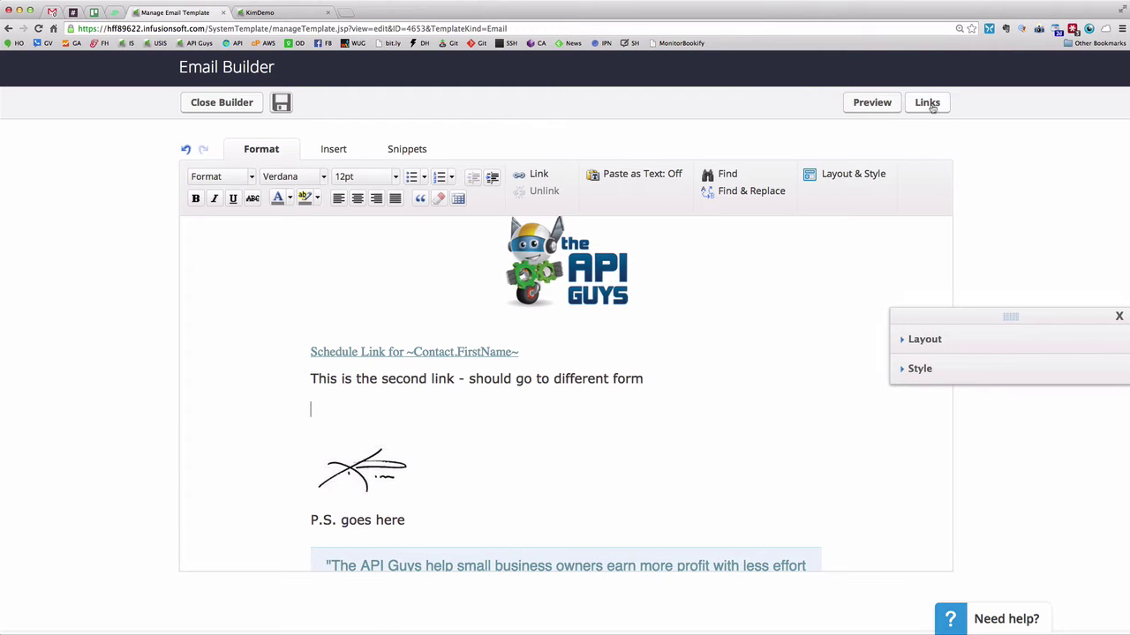
pyautogui.click(927, 103)
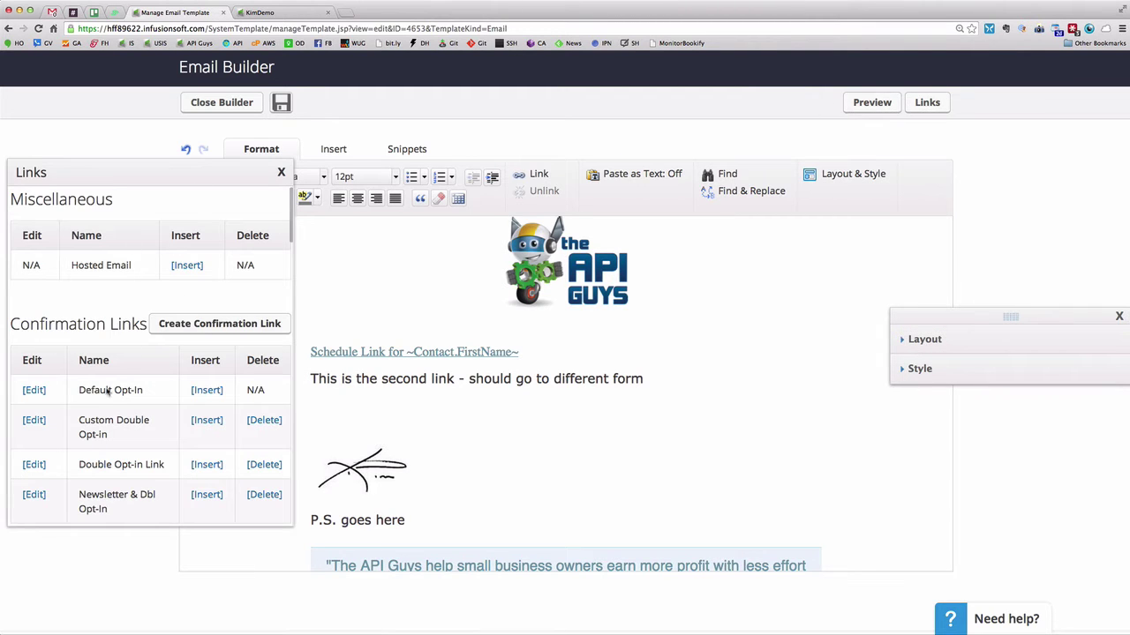
pyautogui.scroll(-8, 106, 394)
pyautogui.scroll(-15, 105, 396)
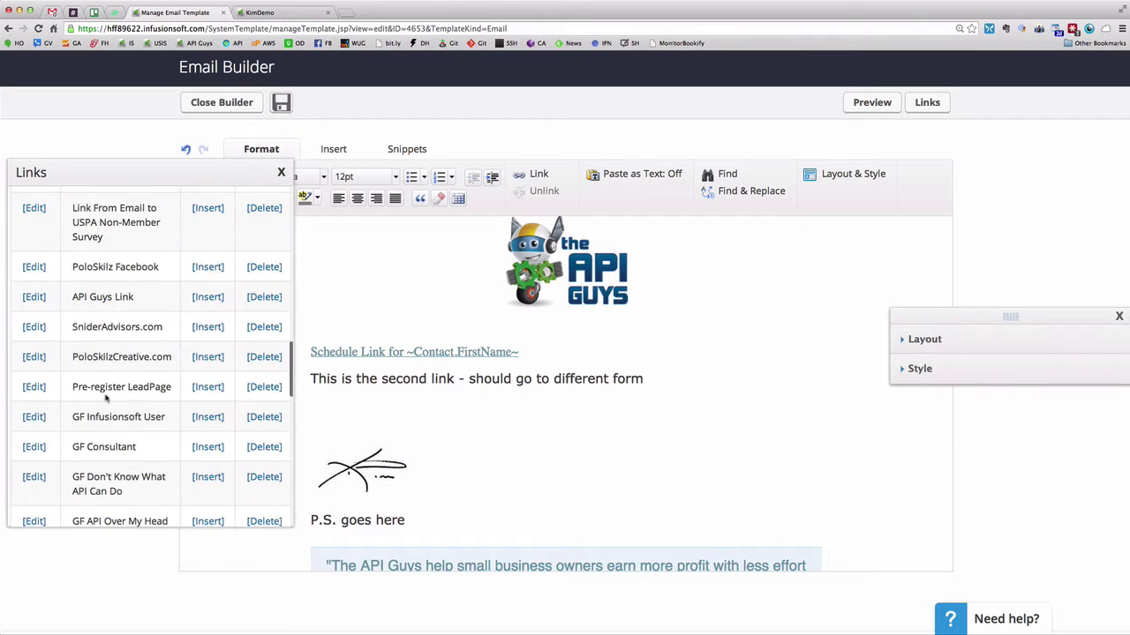
pyautogui.scroll(-2, 106, 401)
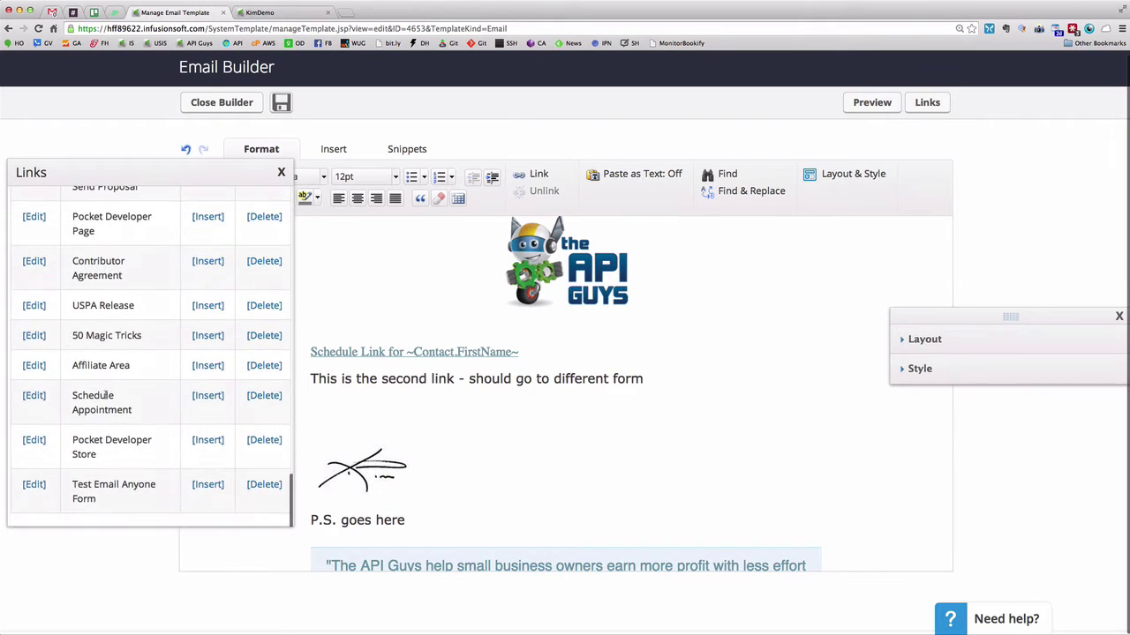
pyautogui.click(208, 484)
pyautogui.click(281, 172)
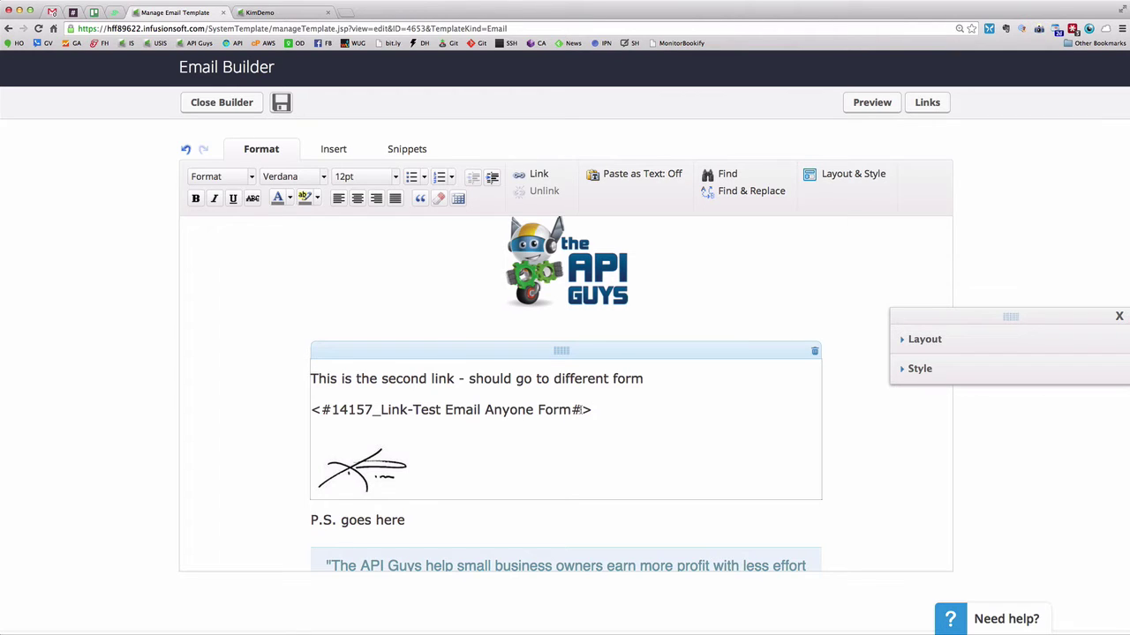
pyautogui.click(53, 11)
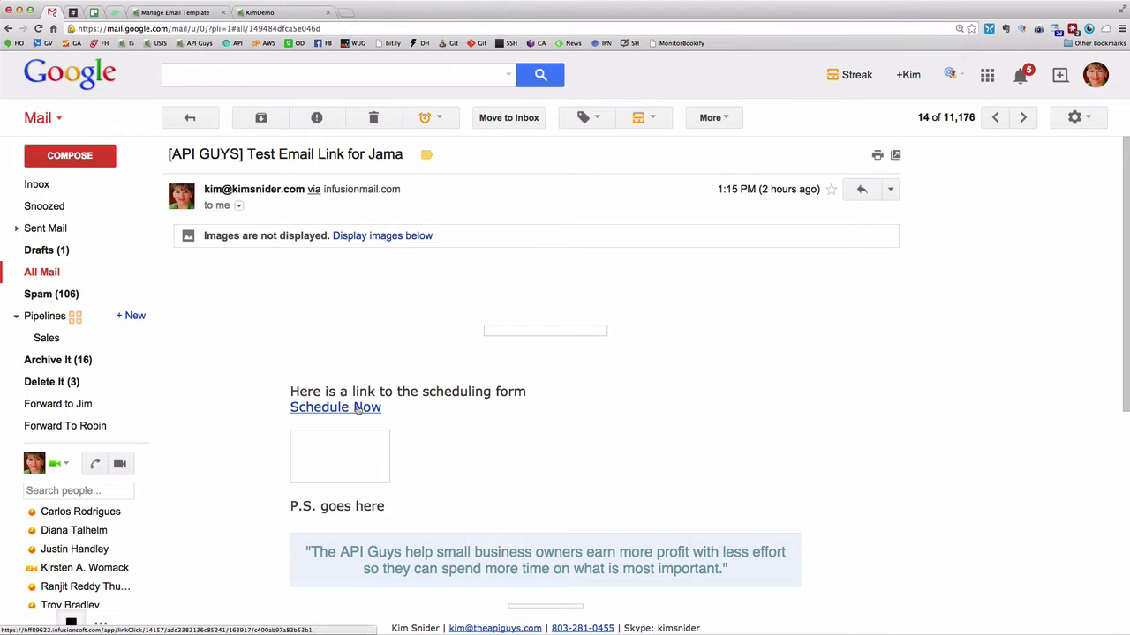
# Follow the Schedule Now link and check the form's pre-filled email address and first name
pyautogui.click(357, 408)
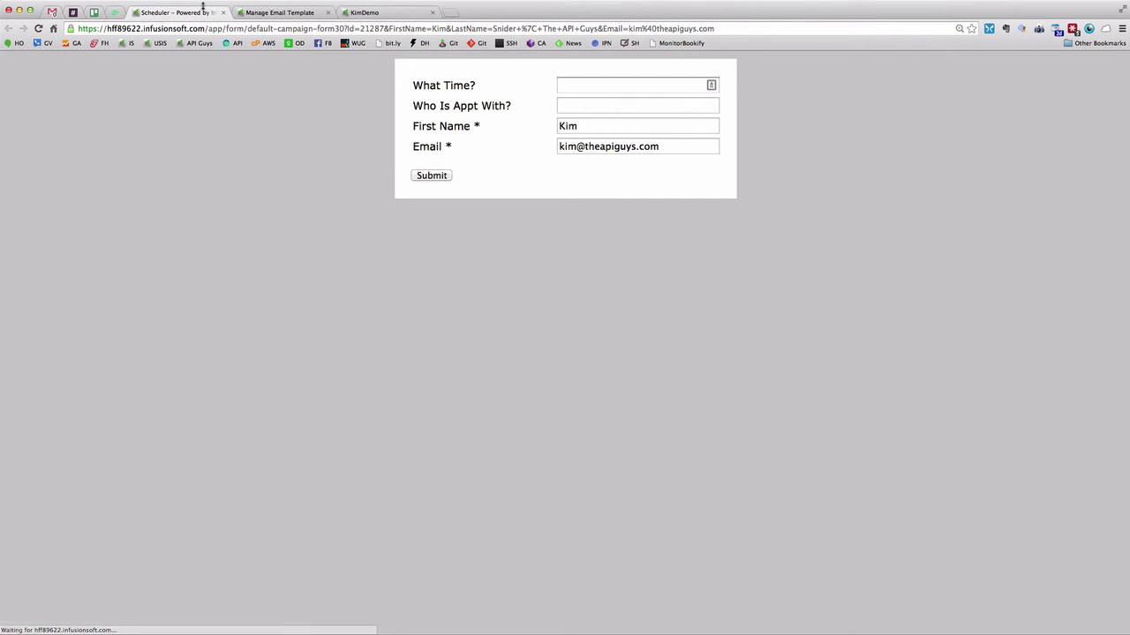
pyautogui.tripleClick(559, 146)
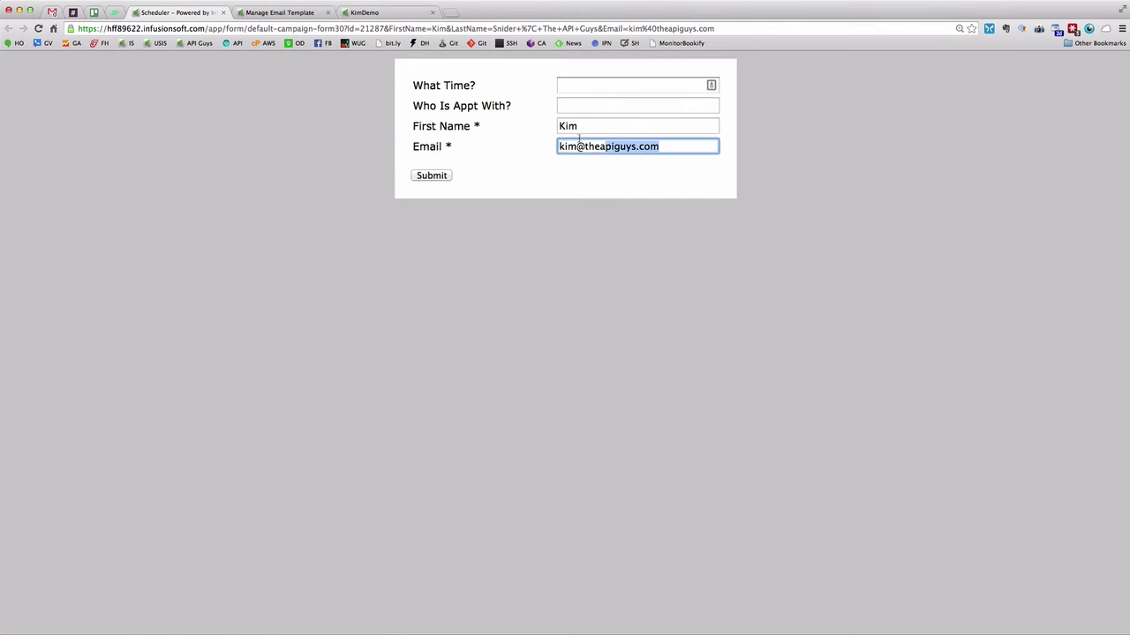
pyautogui.click(594, 126)
pyautogui.moveTo(594, 126); pyautogui.dragTo(532, 124)
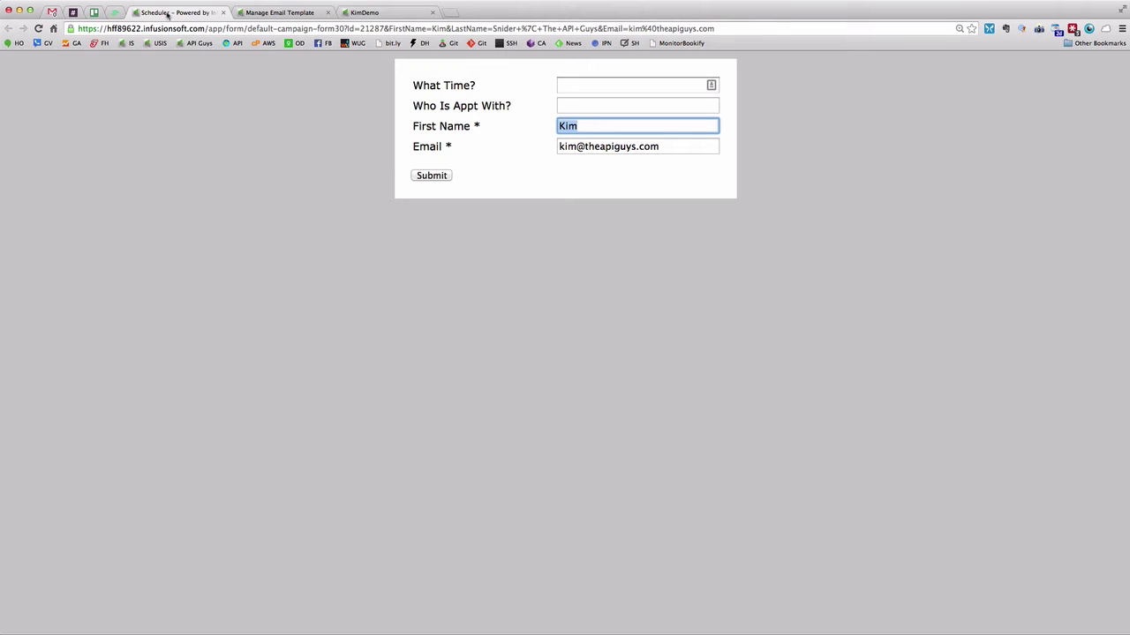
pyautogui.click(53, 12)
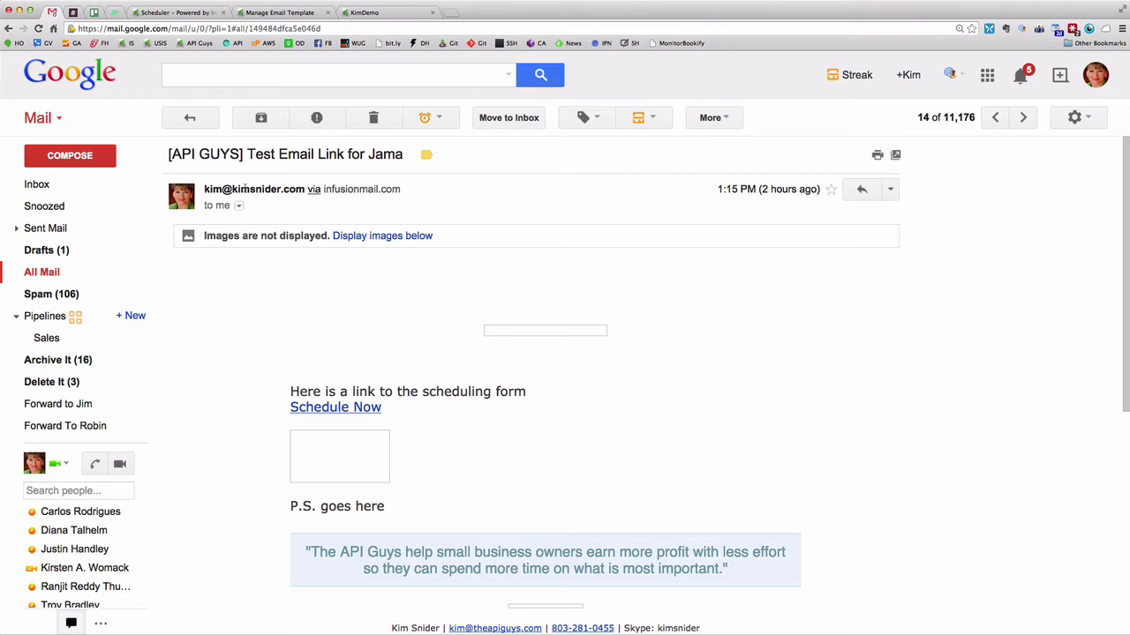
# Check the email's recipient address, reopen the scheduling form, then return to the template editor
pyautogui.click(238, 205)
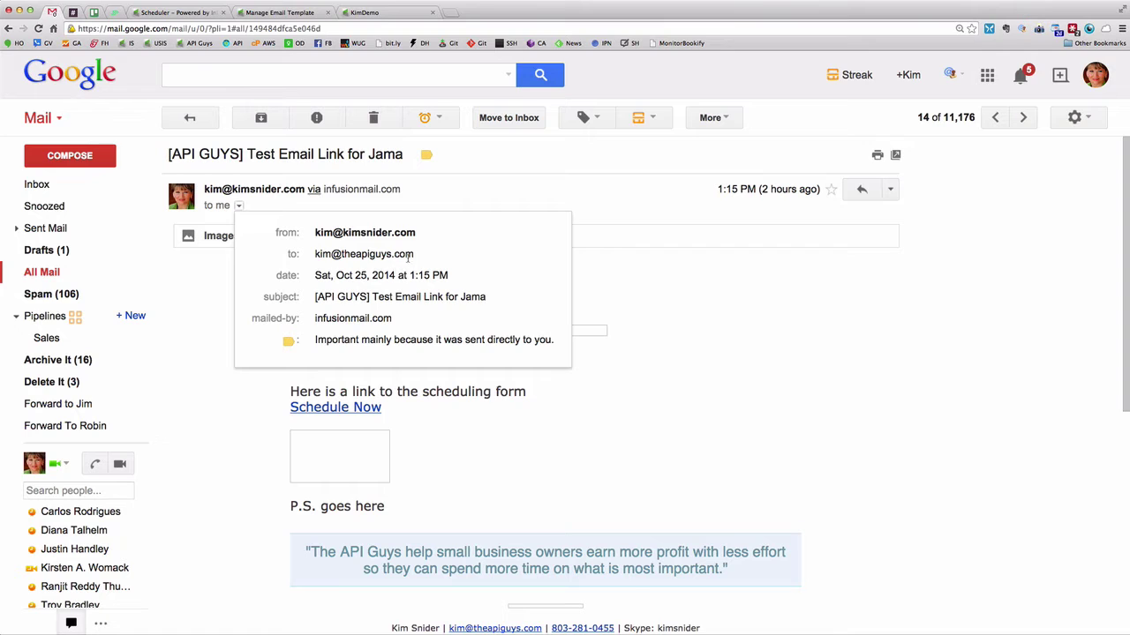
pyautogui.moveTo(412, 256)
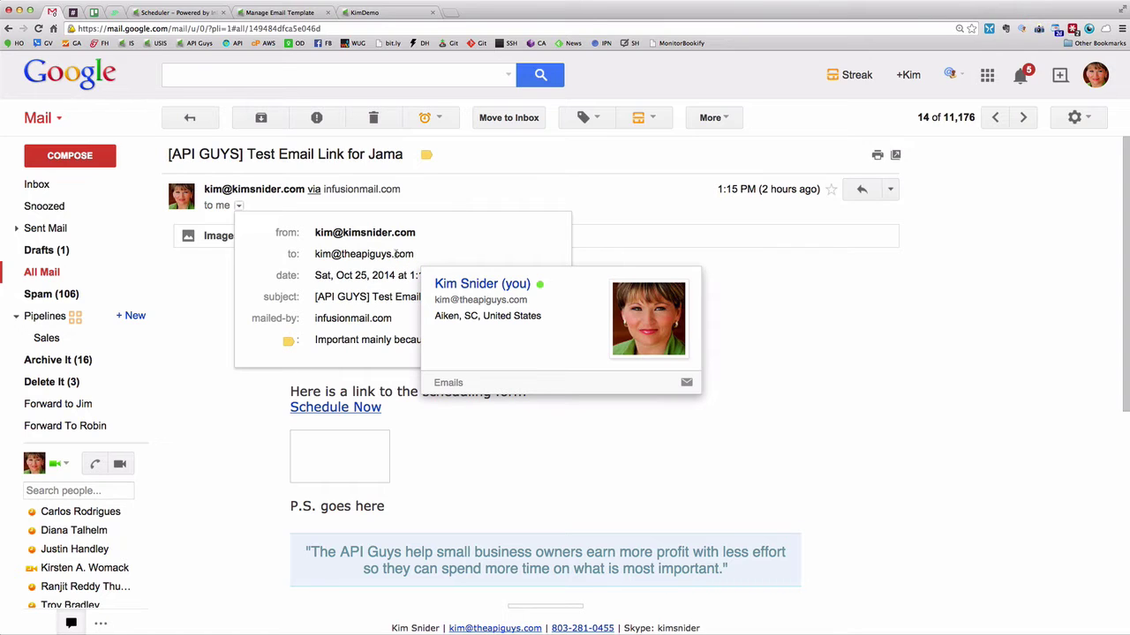
pyautogui.moveTo(415, 255); pyautogui.dragTo(314, 253)
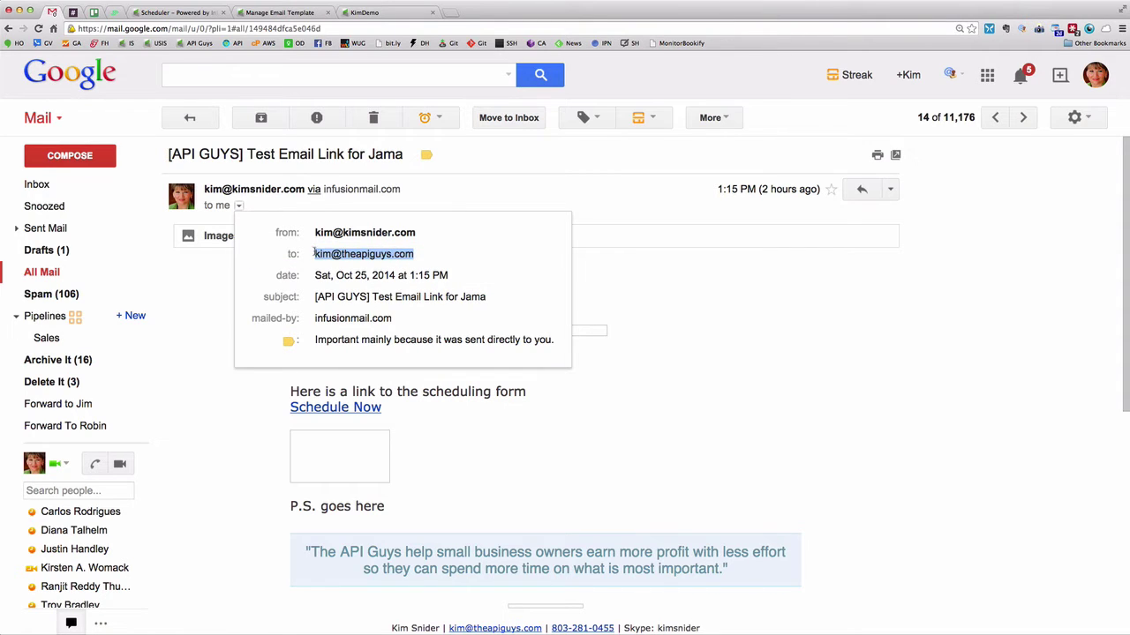
pyautogui.click(713, 346)
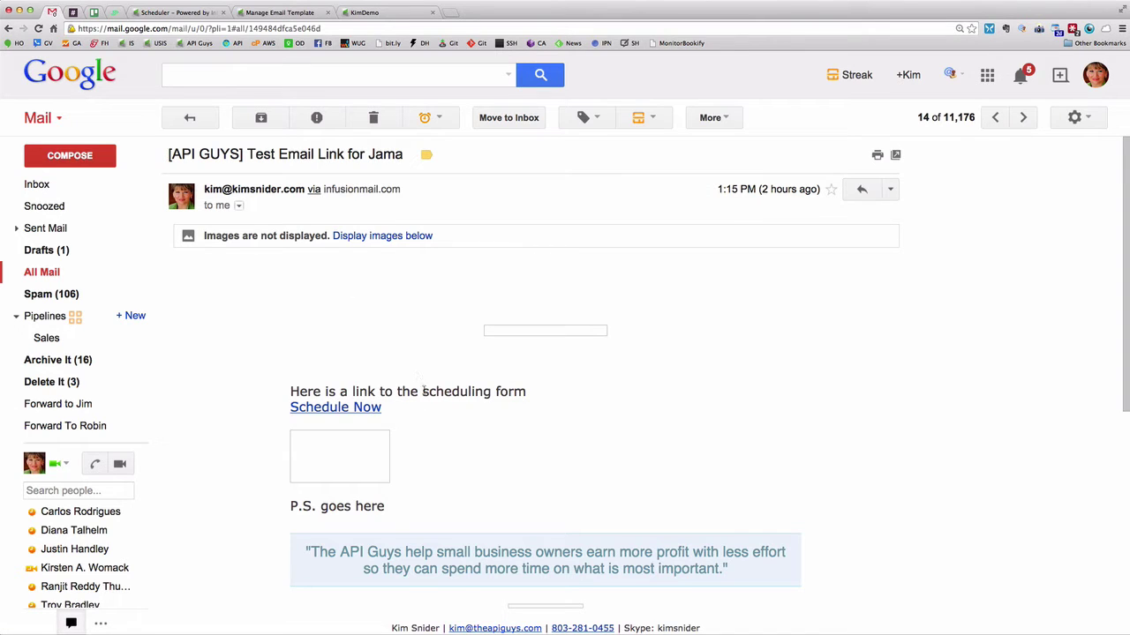
pyautogui.click(371, 412)
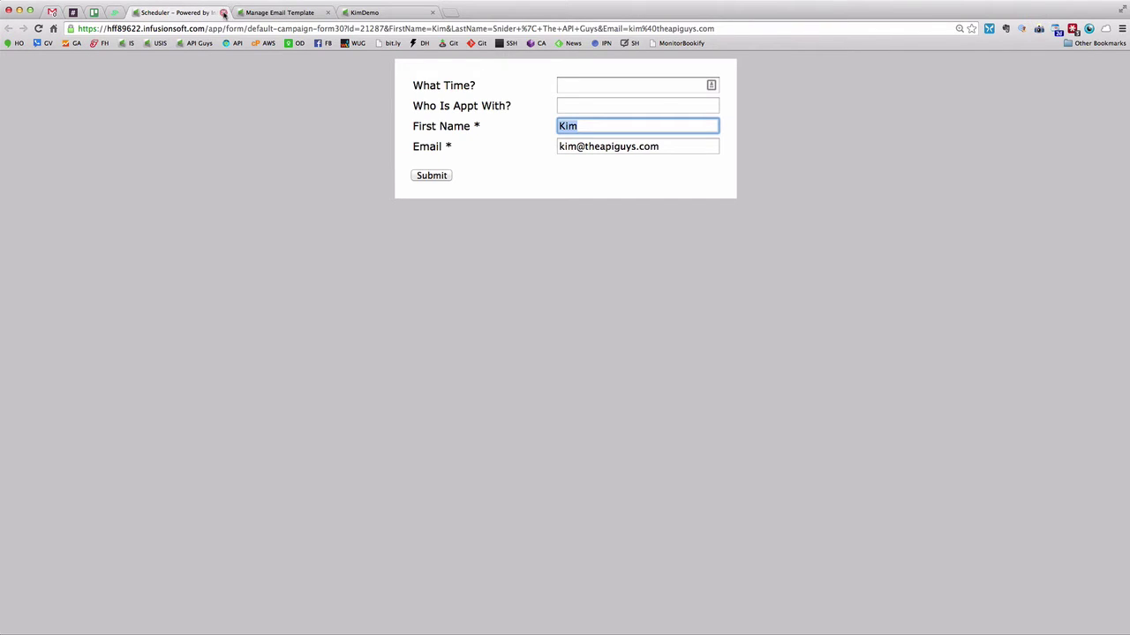
pyautogui.click(224, 13)
pyautogui.click(201, 12)
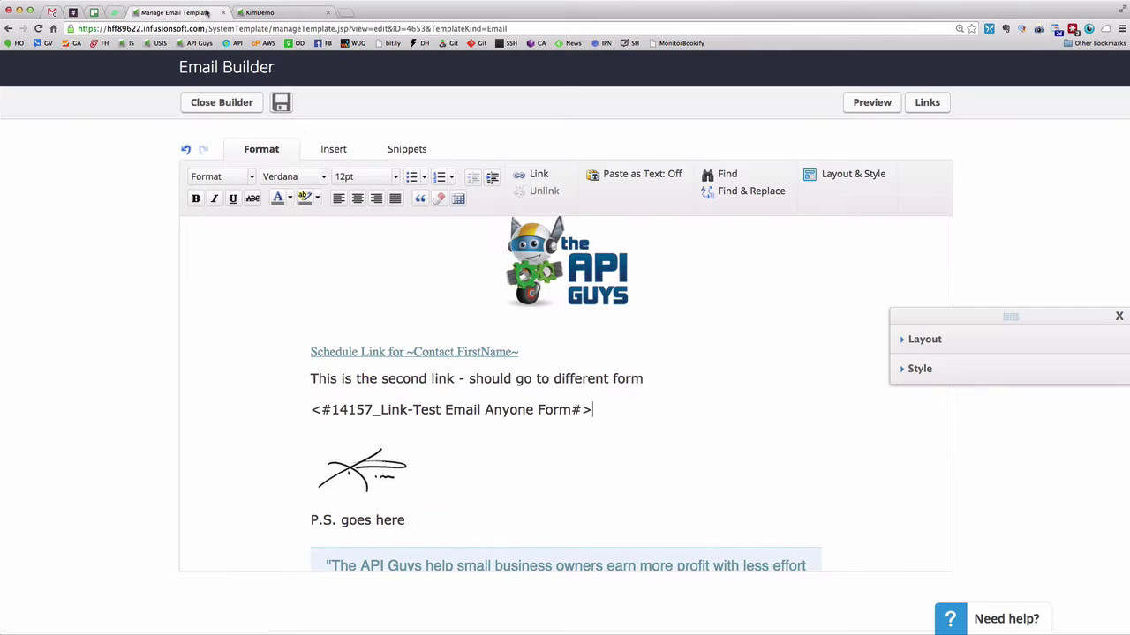
# Replace the <#14157_Link-Test Email Anyone Form#> merge field with the pre-filled Scheduler form URL from ClipMenu
pyautogui.click(655, 417)
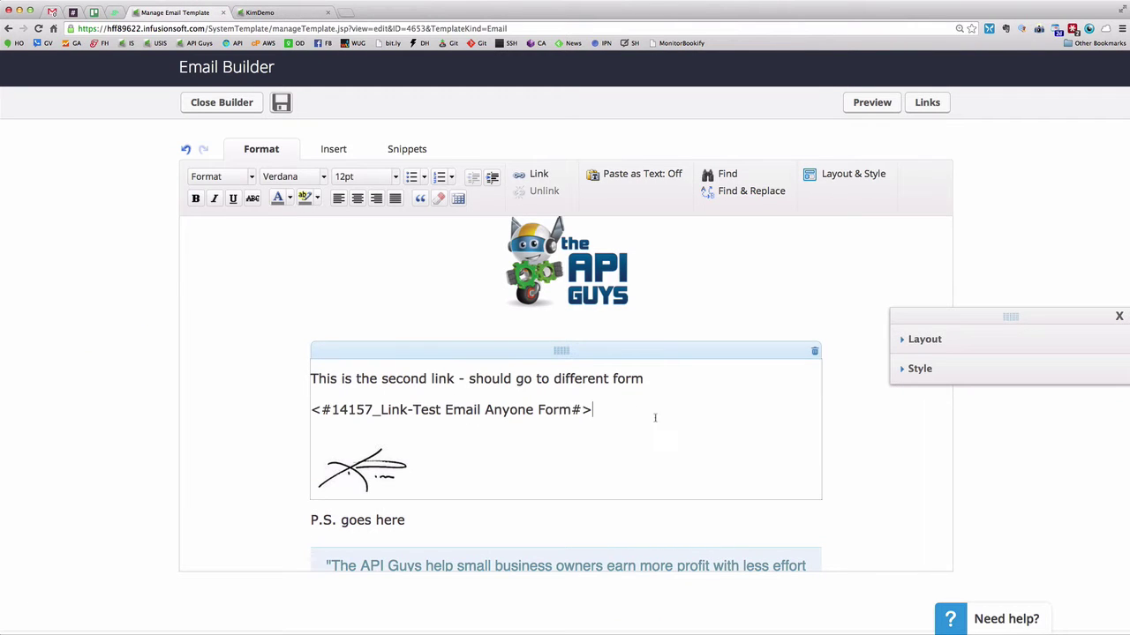
pyautogui.moveTo(608, 411); pyautogui.dragTo(411, 400)
pyautogui.moveTo(324, 402); pyautogui.dragTo(310, 405)
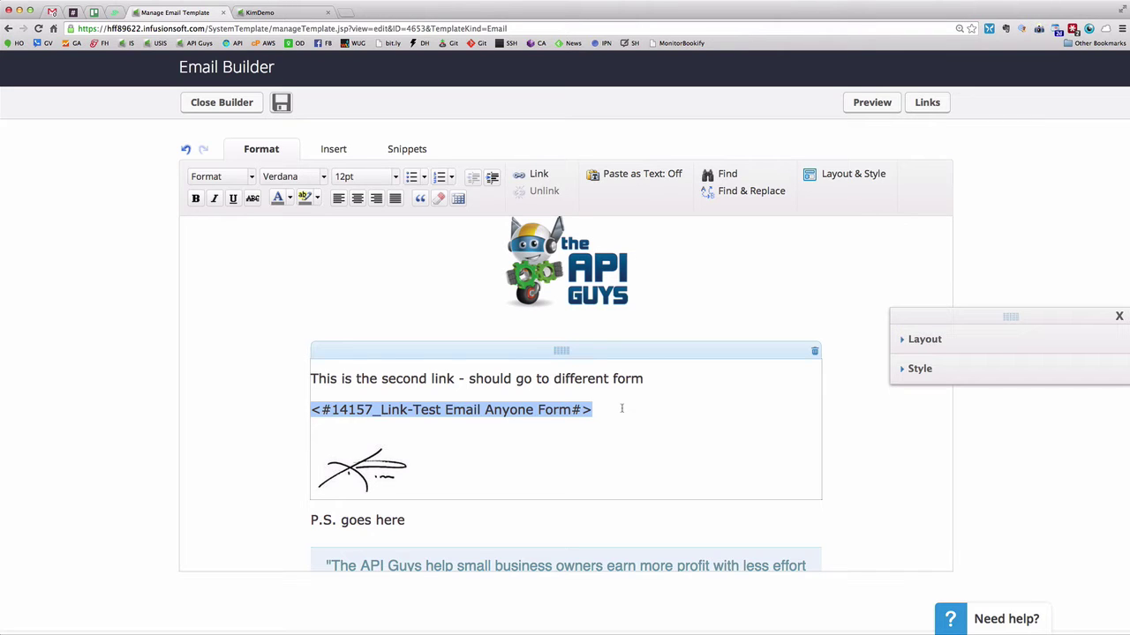
pyautogui.press('super+c')
pyautogui.press('super+shift+v')
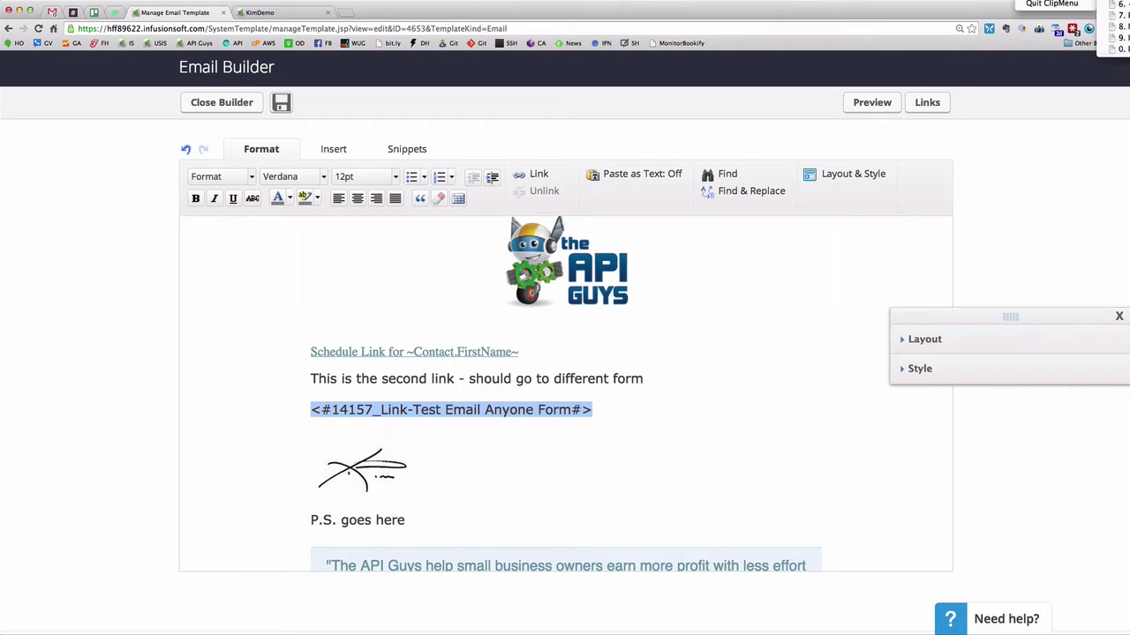
pyautogui.press('Down')
pyautogui.press('Down')
pyautogui.press('Down')
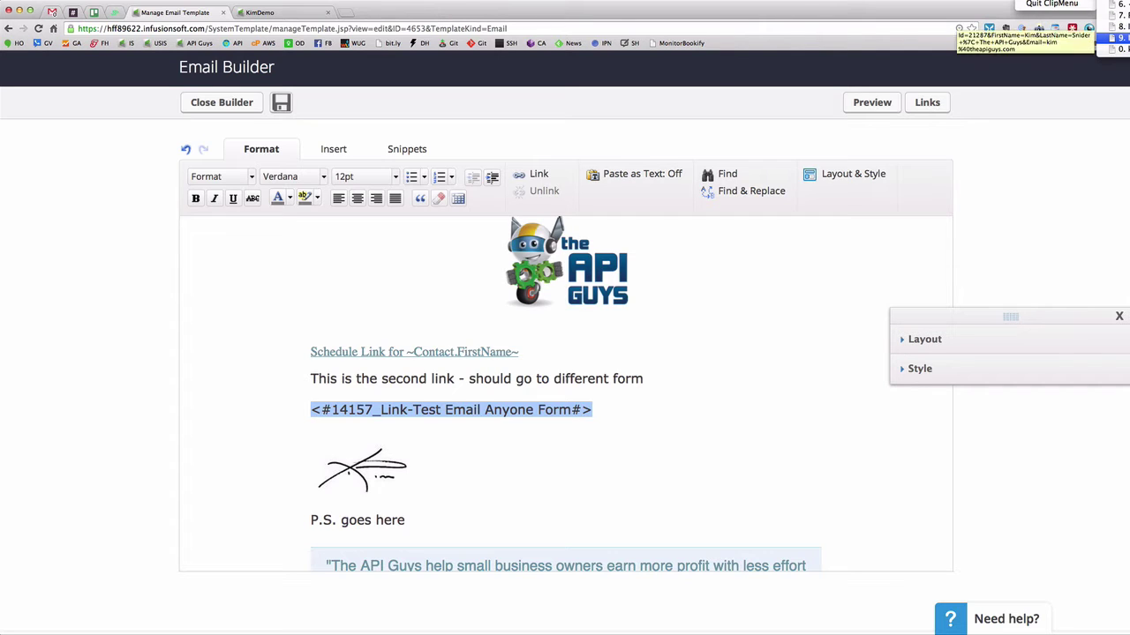
pyautogui.press('Return')
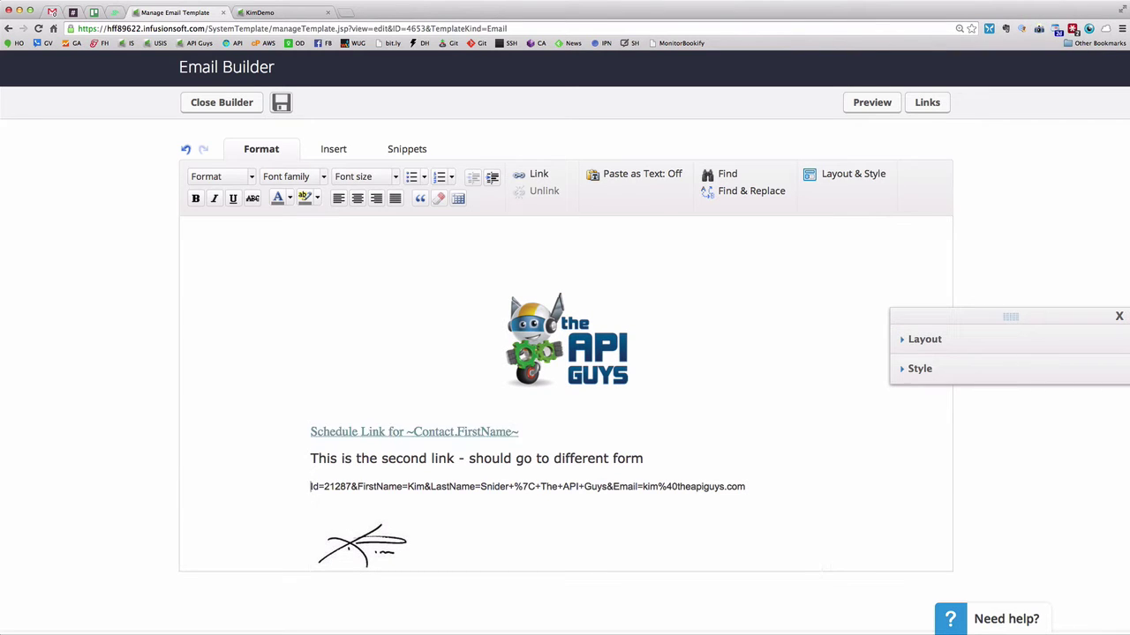
pyautogui.click(53, 12)
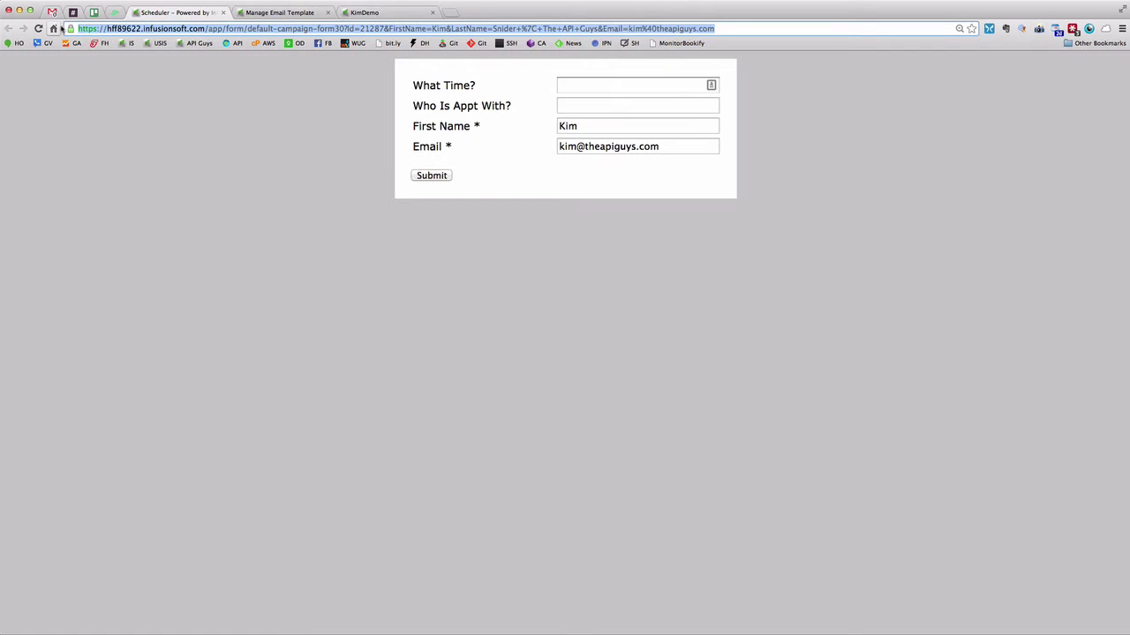
pyautogui.click(279, 12)
pyautogui.tripleClick(748, 488)
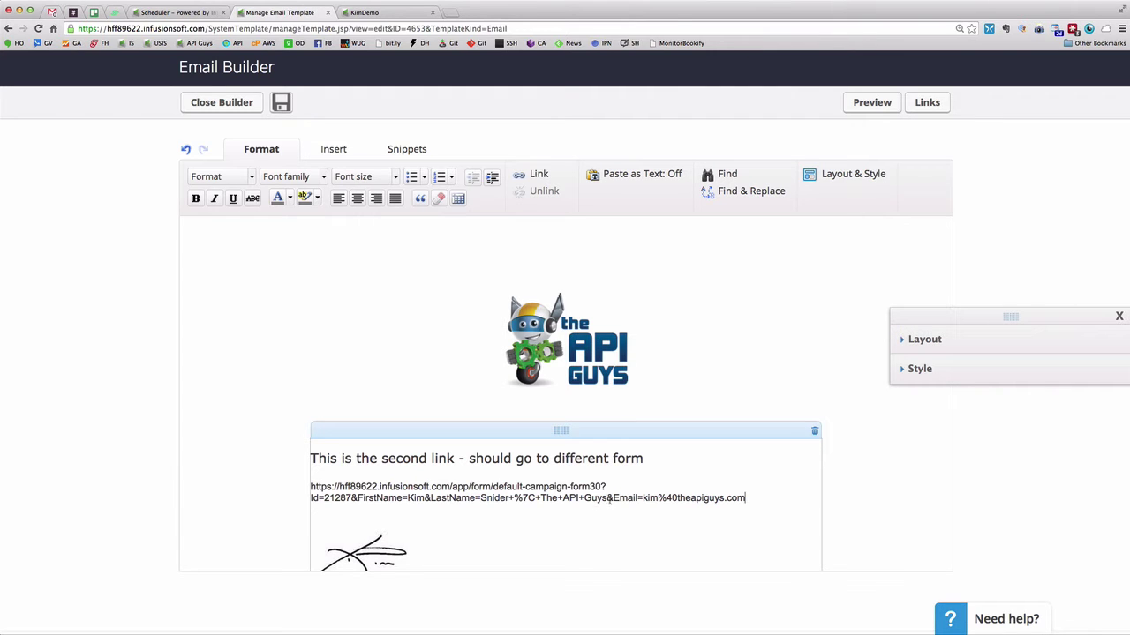
# Delete the Id and name parameters and set the address to end with ?Email=~Contact.Email~
pyautogui.moveTo(607, 498); pyautogui.dragTo(311, 498)
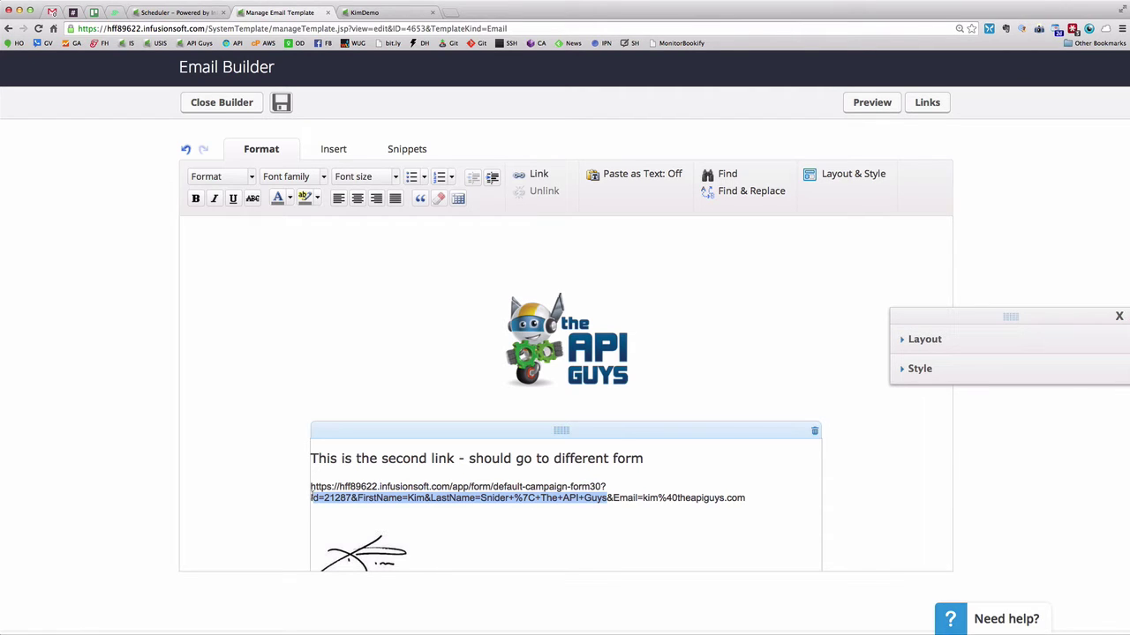
pyautogui.press('BackSpace')
pyautogui.press('Delete')
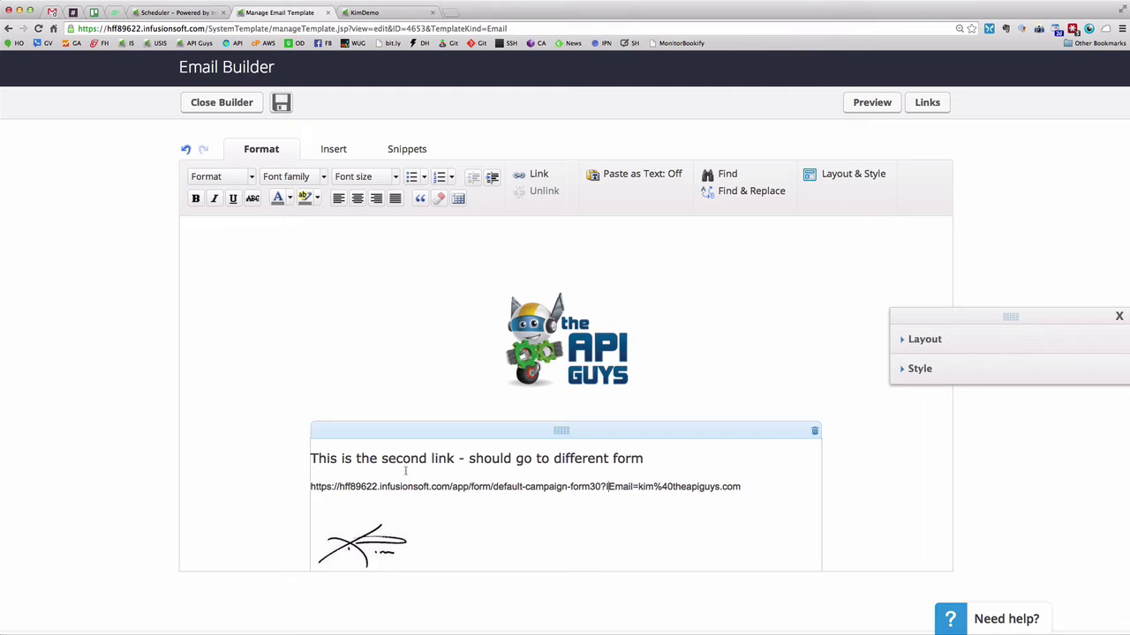
pyautogui.press('Delete')
pyautogui.moveTo(737, 486); pyautogui.dragTo(636, 486)
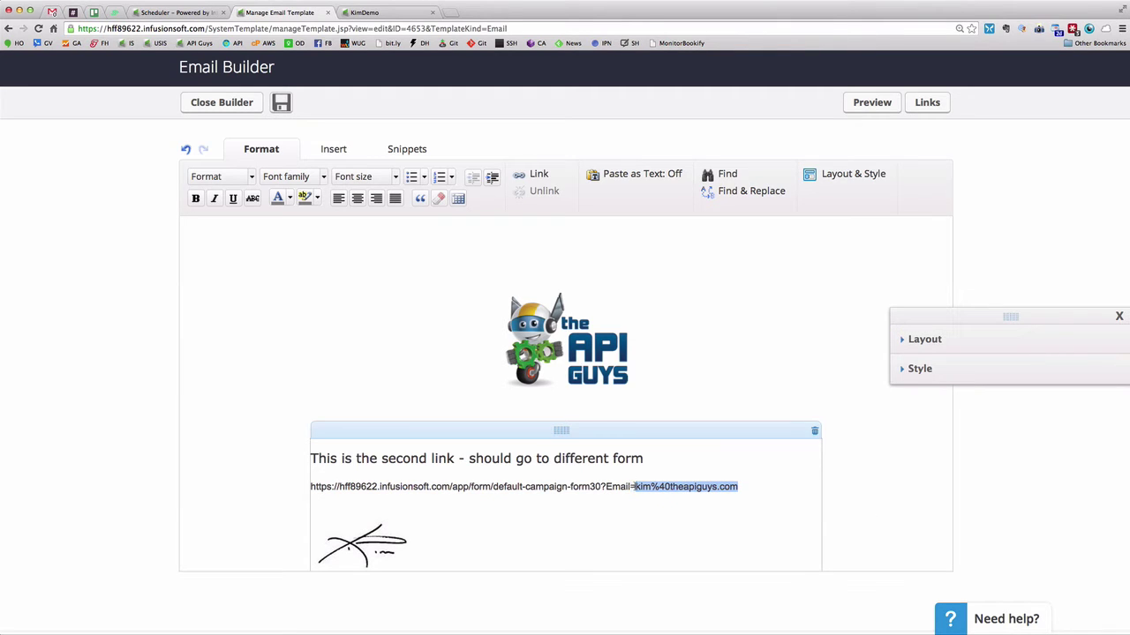
pyautogui.write('~C')
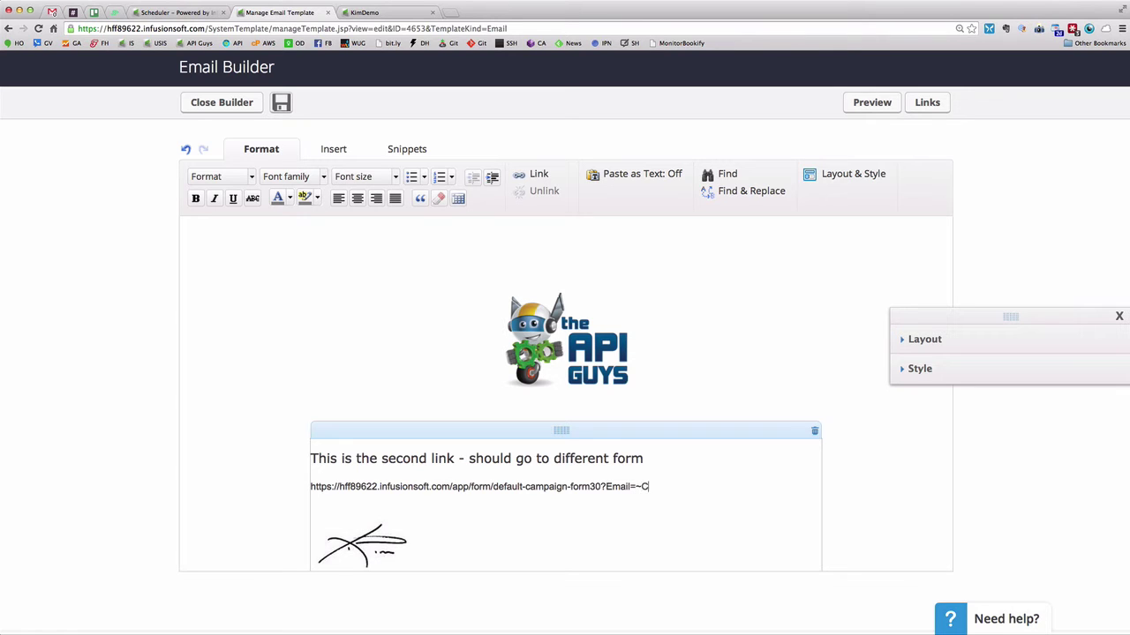
pyautogui.write('ontact.Email~')
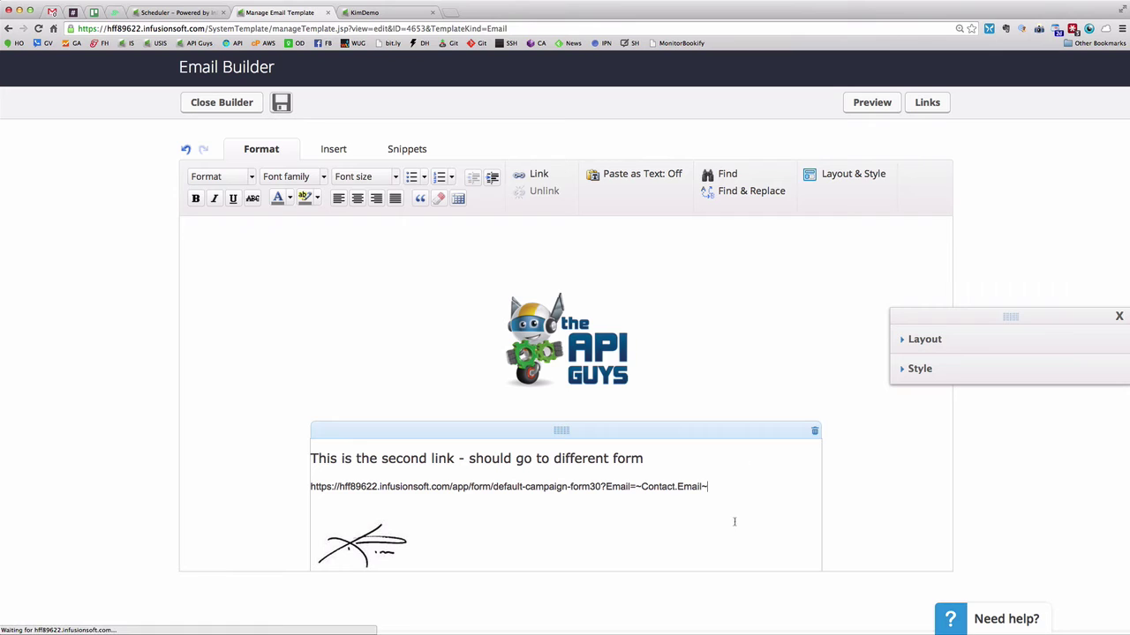
# Select the whole edited form address line
pyautogui.click(565, 510)
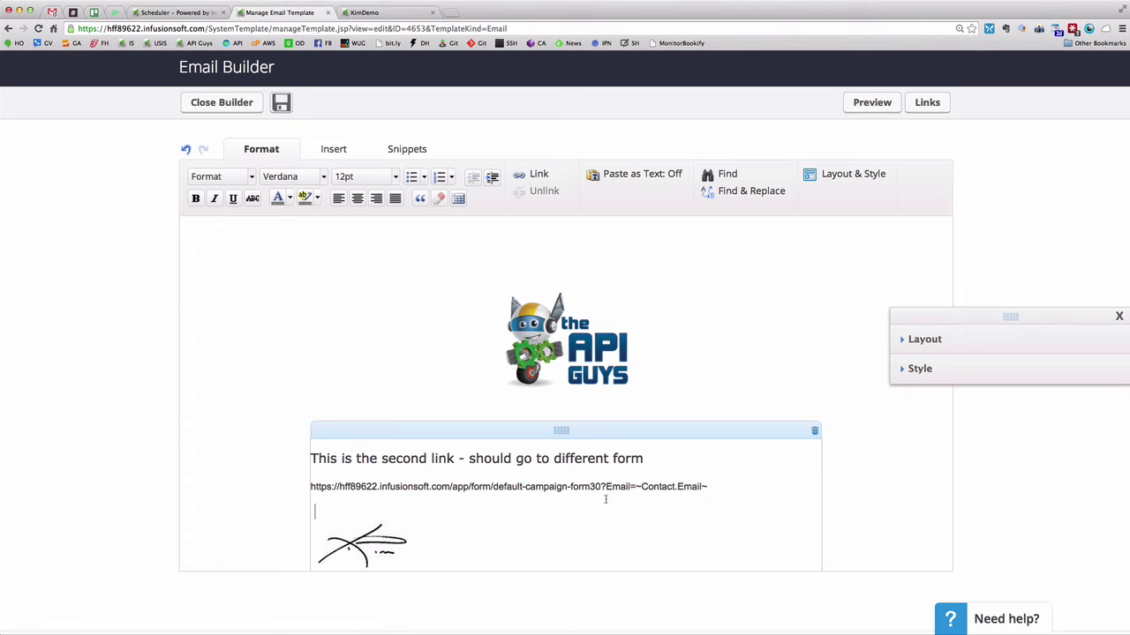
pyautogui.moveTo(708, 486); pyautogui.dragTo(311, 486)
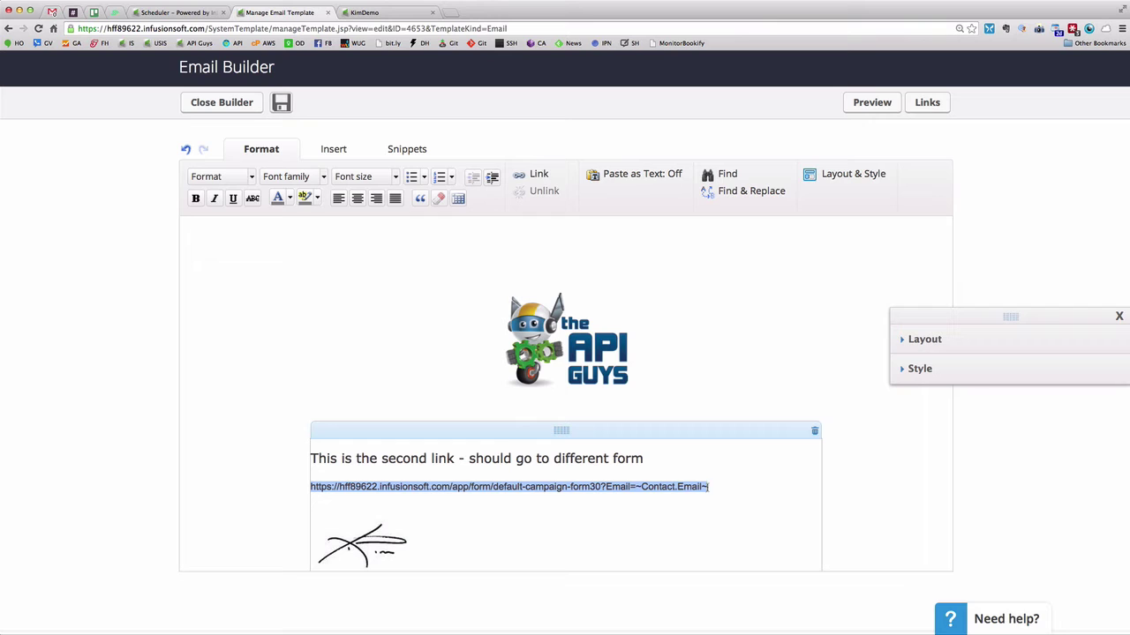
pyautogui.click(653, 496)
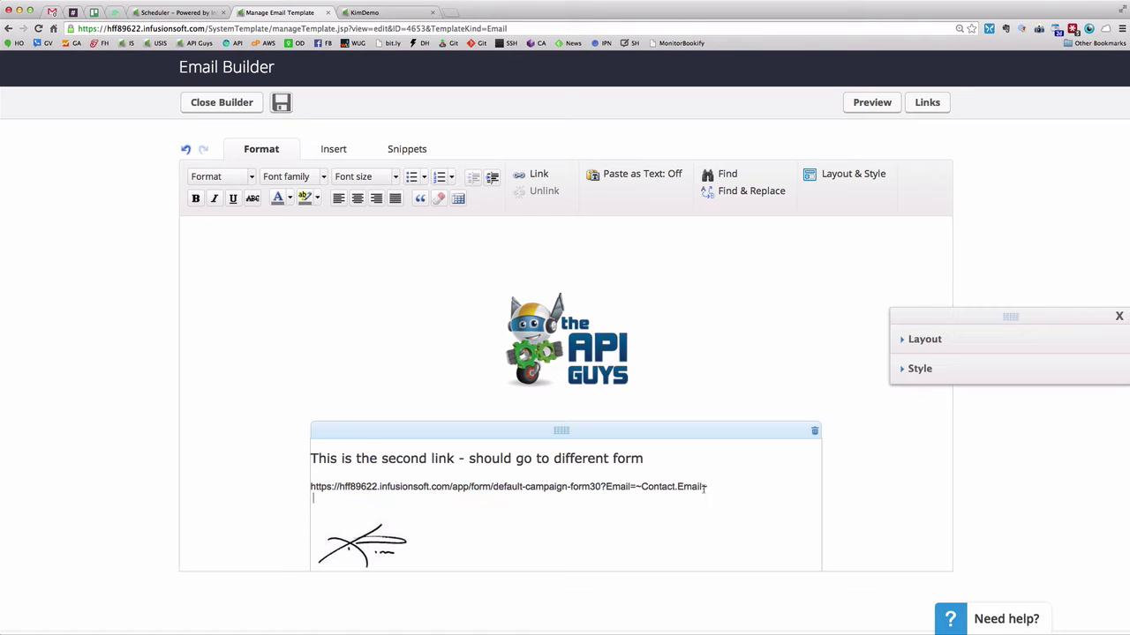
pyautogui.moveTo(710, 486); pyautogui.dragTo(299, 477)
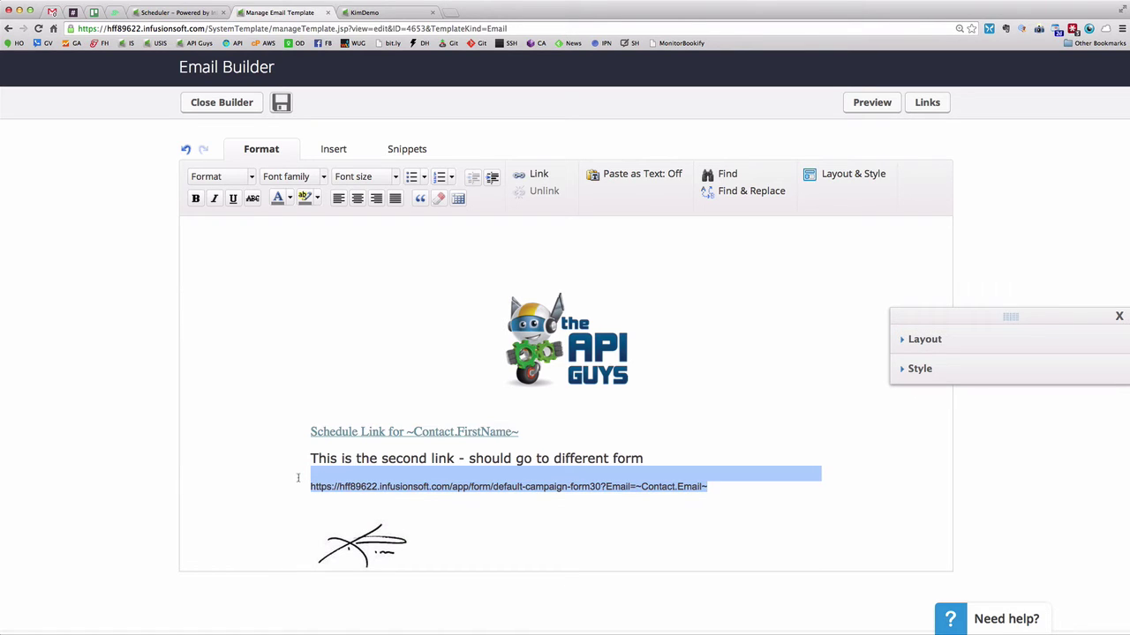
# Delete the address line, then drag an HTML snippet into the body and close its empty settings
pyautogui.press('BackSpace')
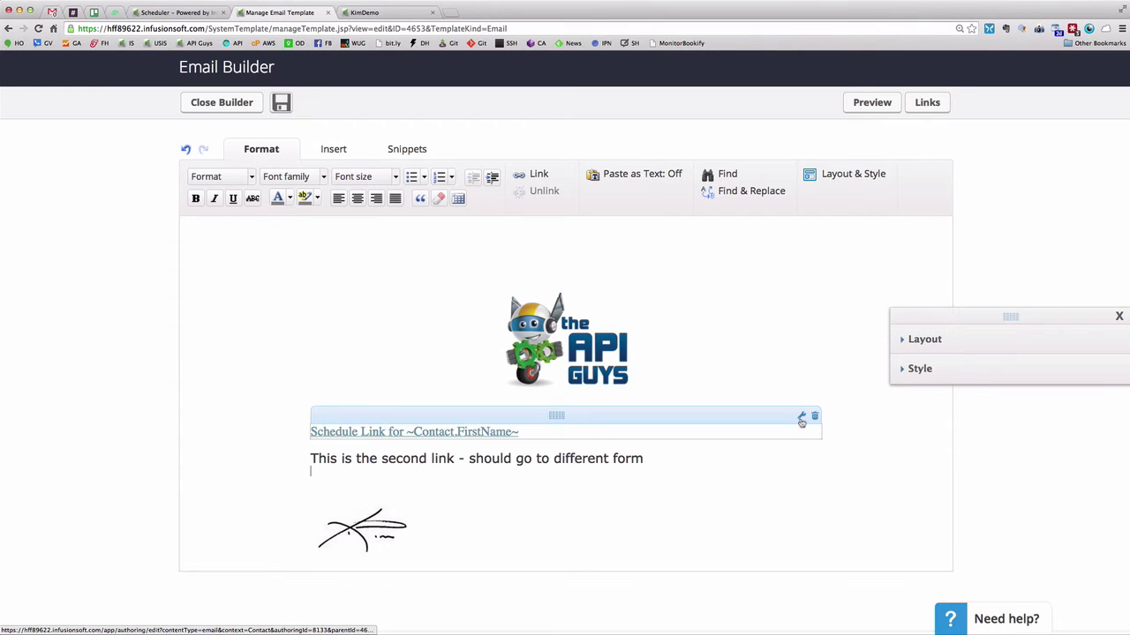
pyautogui.click(405, 150)
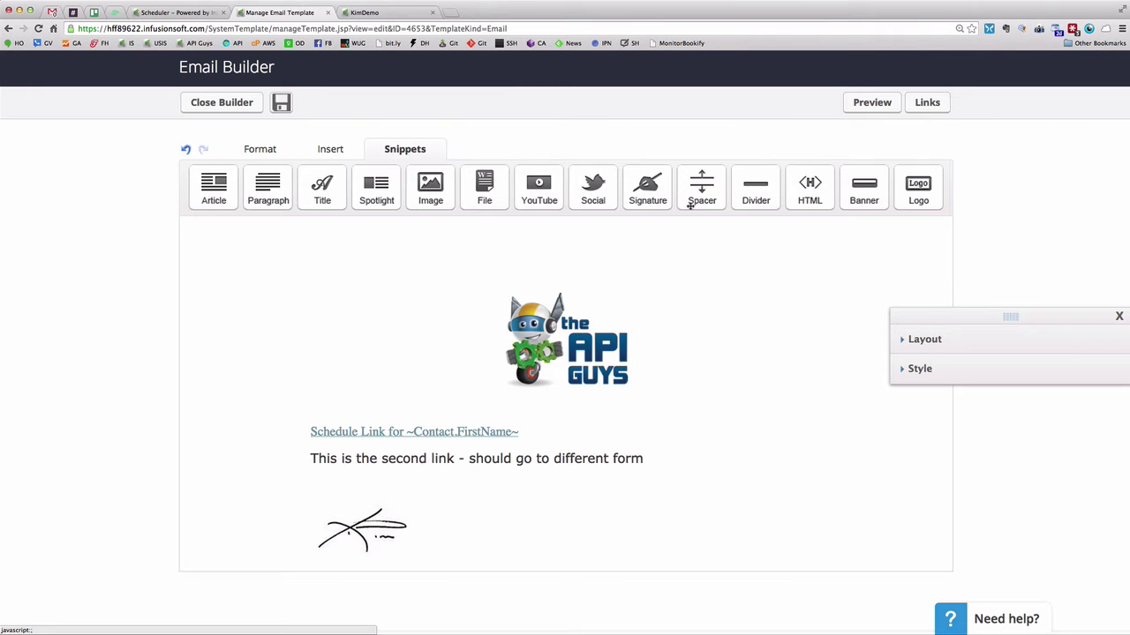
pyautogui.moveTo(816, 196); pyautogui.dragTo(613, 506)
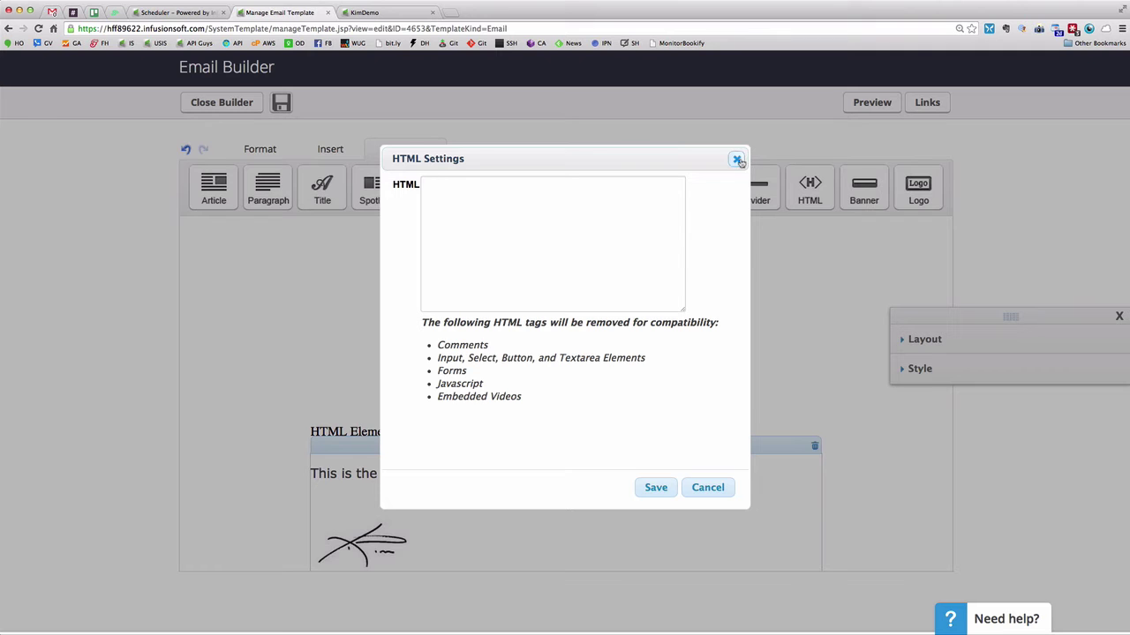
pyautogui.click(707, 488)
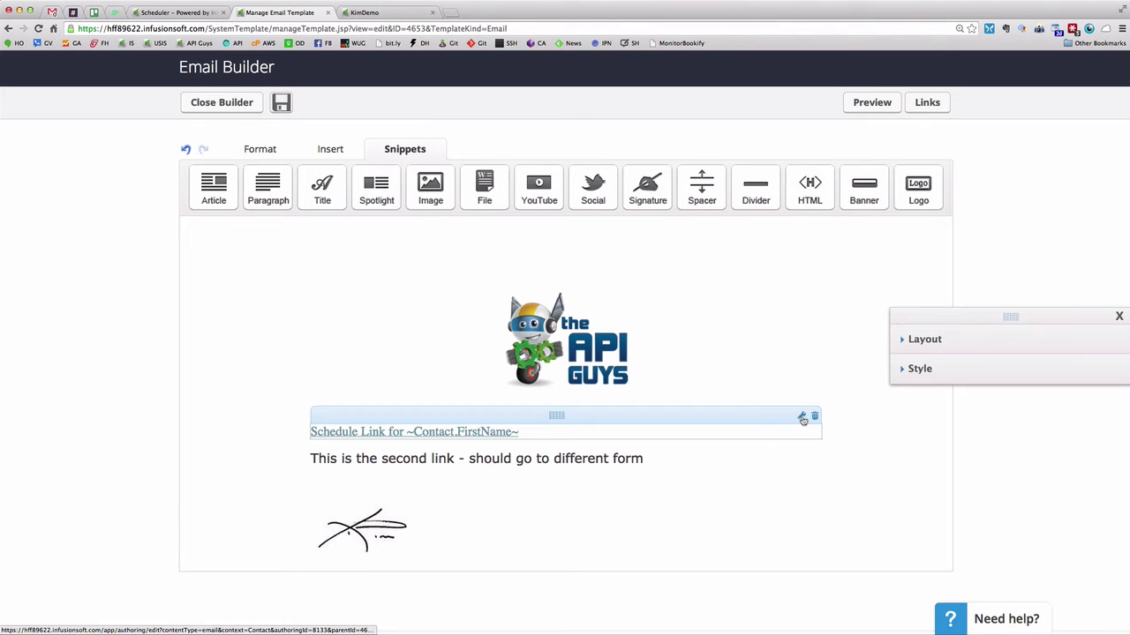
pyautogui.click(802, 420)
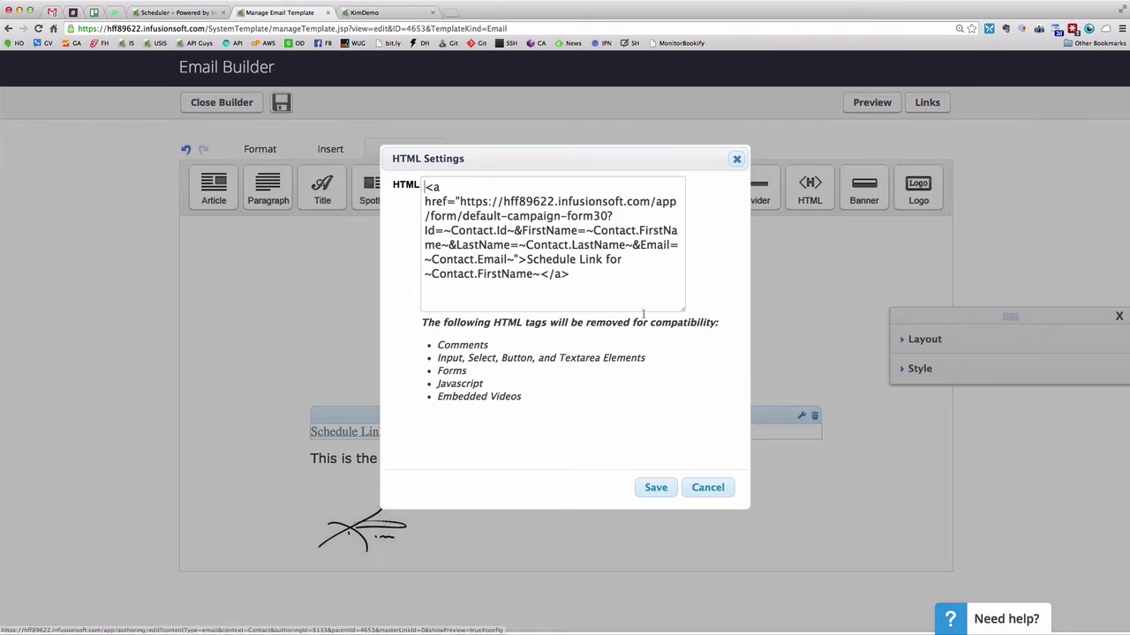
pyautogui.moveTo(595, 276)
pyautogui.mouseDown()
pyautogui.moveTo(420, 202)
pyautogui.moveTo(424, 187)
pyautogui.mouseUp()
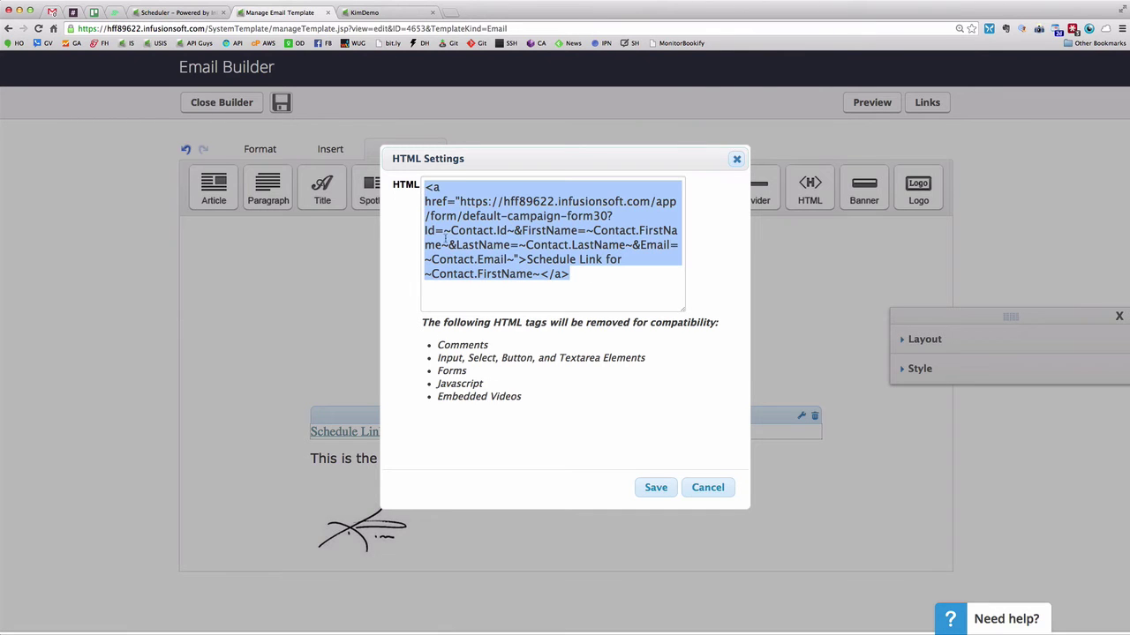
pyautogui.click(544, 298)
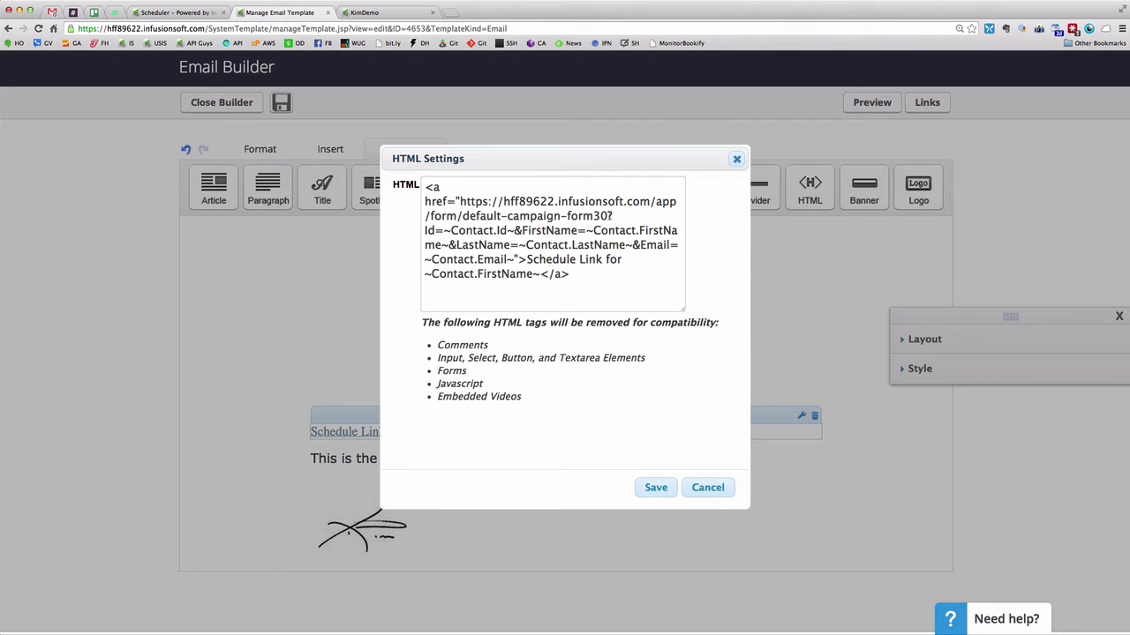
pyautogui.moveTo(609, 215); pyautogui.dragTo(458, 201)
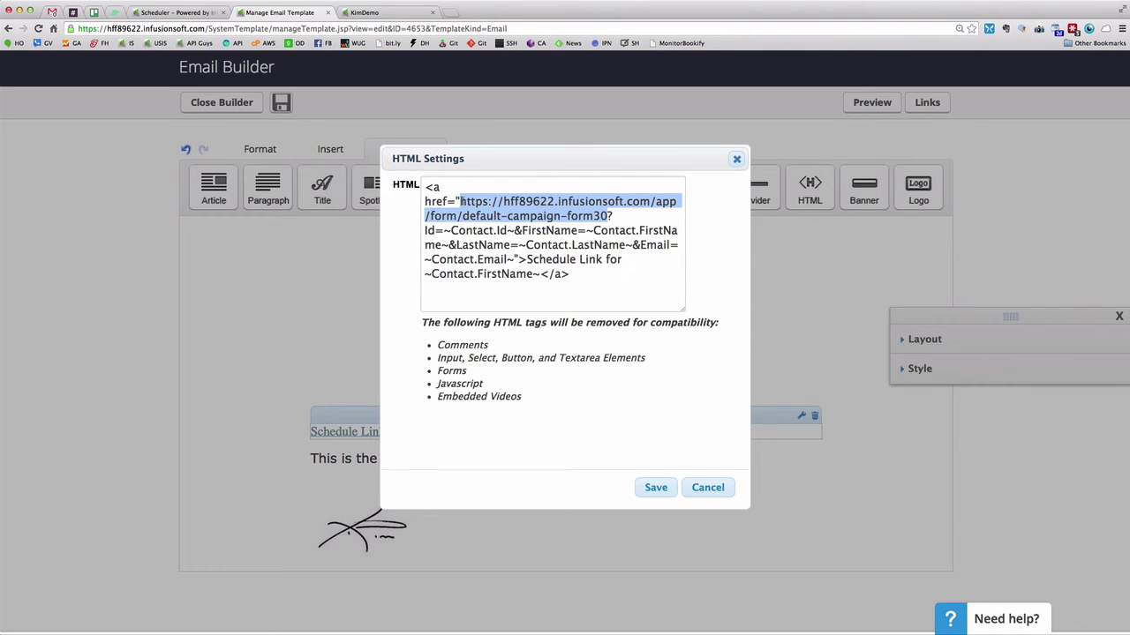
pyautogui.click(611, 216)
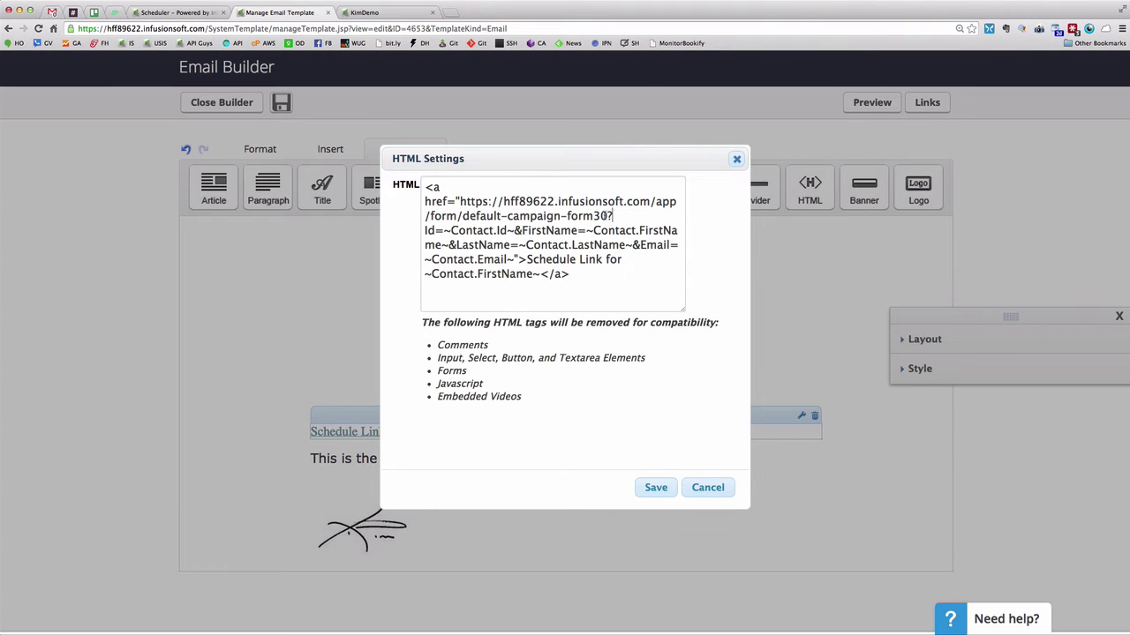
pyautogui.moveTo(611, 215); pyautogui.dragTo(606, 216)
pyautogui.click(611, 215)
pyautogui.moveTo(607, 215); pyautogui.dragTo(459, 201)
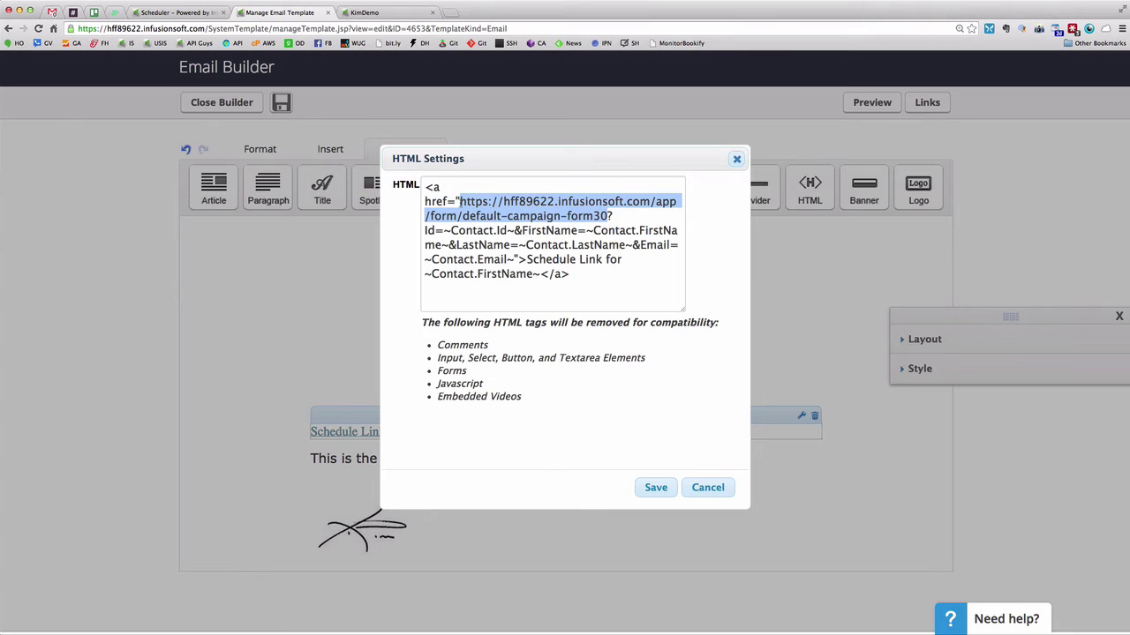
pyautogui.click(612, 215)
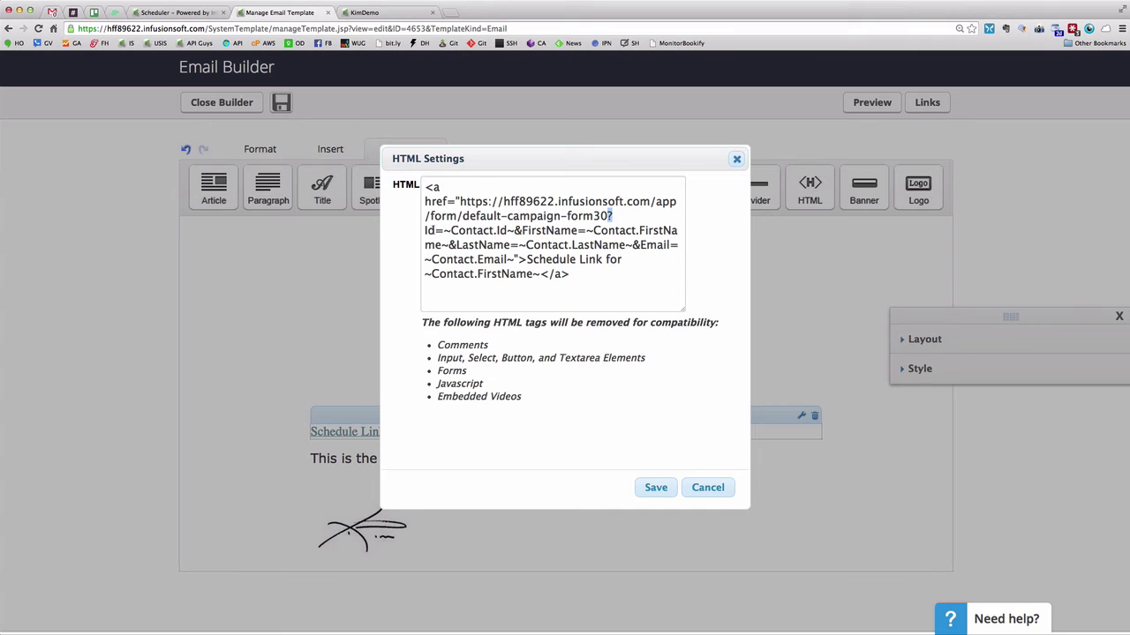
pyautogui.moveTo(436, 231); pyautogui.dragTo(423, 230)
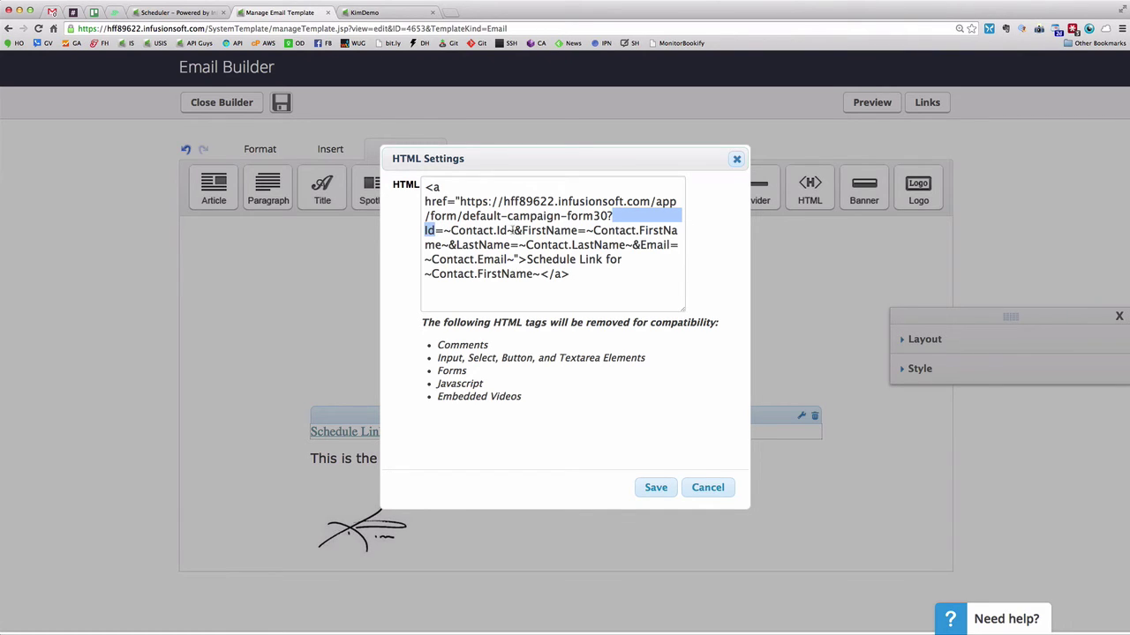
# Look over the ~Contact.Id~, FirstName, ~Contact.LastName~ and ~Contact.Email~ merge fields in the schedule link's HTML
pyautogui.moveTo(514, 231); pyautogui.dragTo(444, 230)
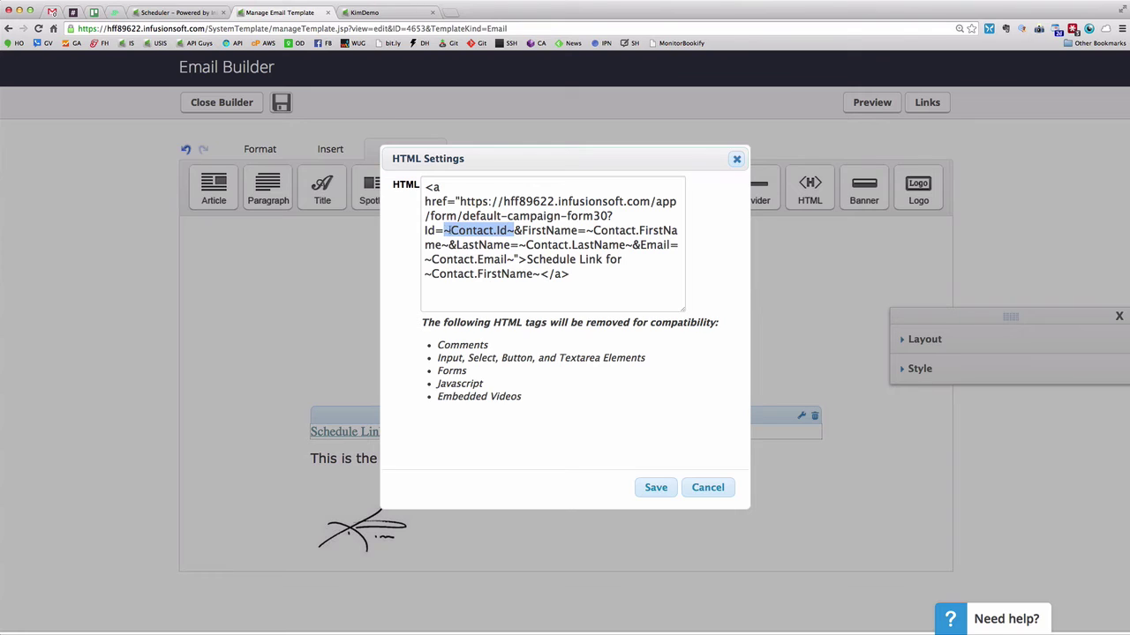
pyautogui.click(518, 231)
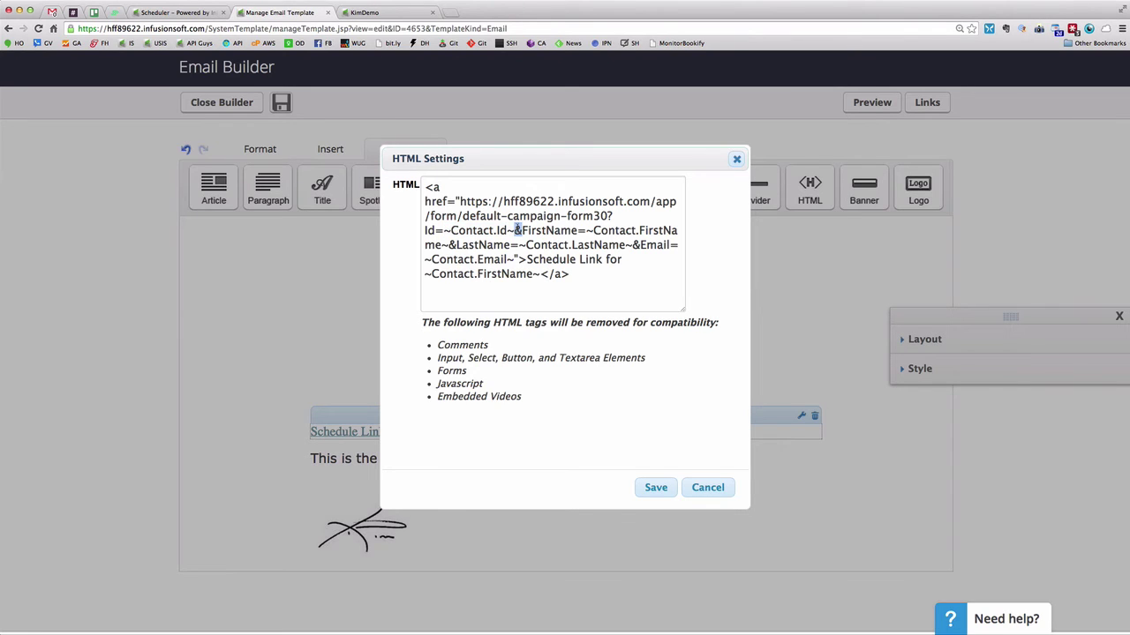
pyautogui.click(578, 230)
pyautogui.hotkey('shift', 'Left')
pyautogui.hotkey('shift', 'Left')
pyautogui.hotkey('shift', 'Left')
pyautogui.hotkey('shift', 'Left')
pyautogui.hotkey('shift', 'Left')
pyautogui.hotkey('shift', 'Left')
pyautogui.hotkey('shift', 'Left')
pyautogui.hotkey('shift', 'Left')
pyautogui.hotkey('shift', 'Left')
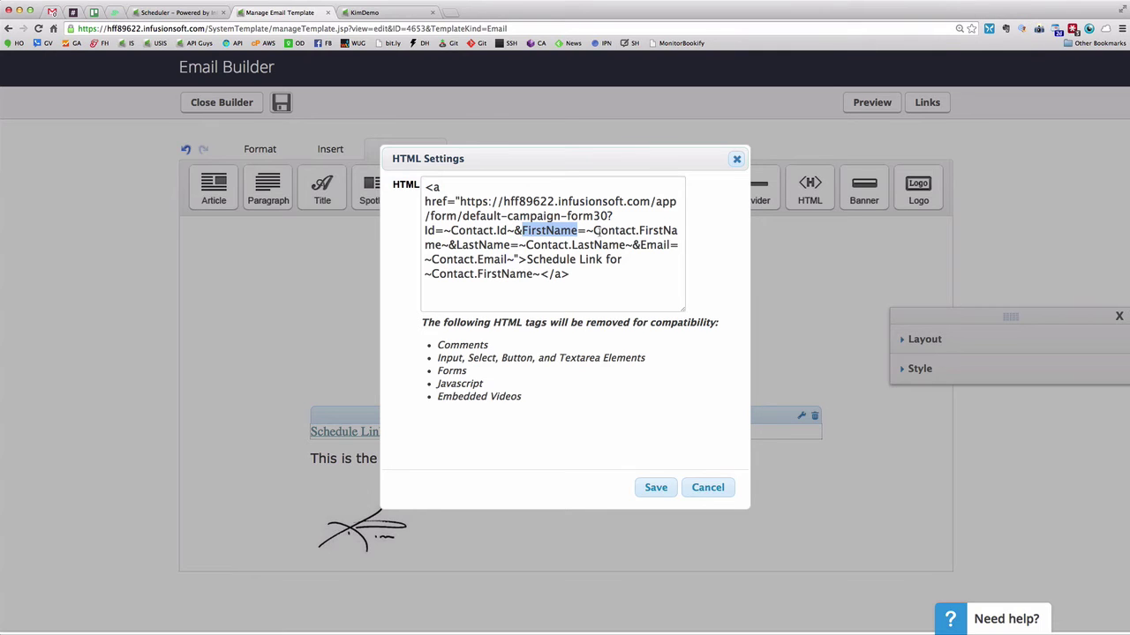
pyautogui.moveTo(594, 230); pyautogui.dragTo(441, 241)
pyautogui.click(508, 245)
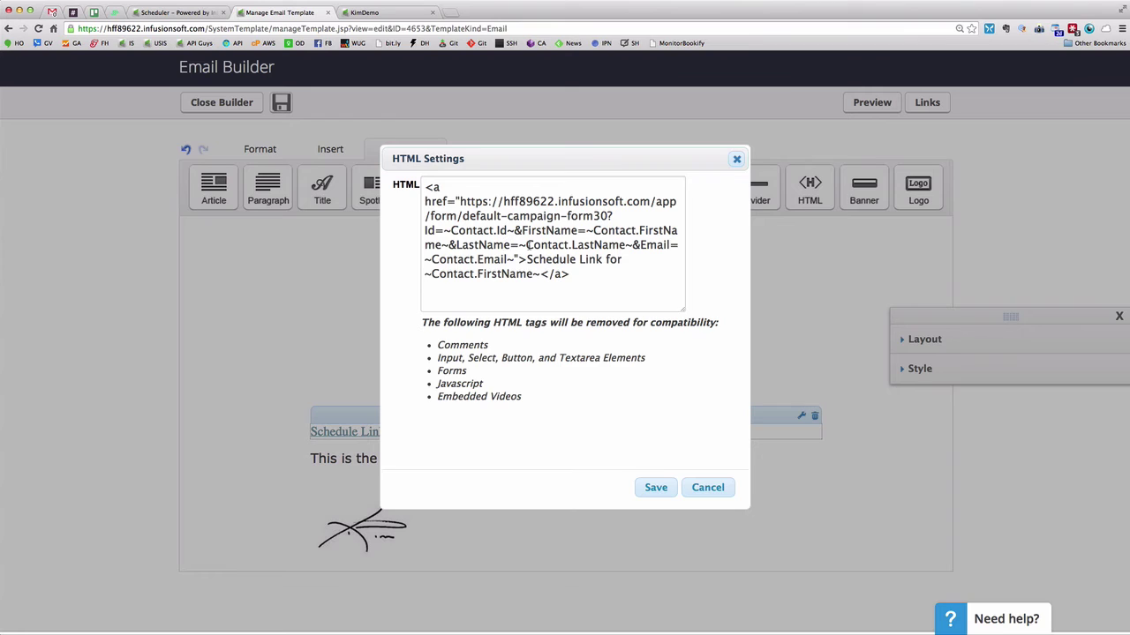
pyautogui.moveTo(527, 244); pyautogui.dragTo(641, 244)
pyautogui.moveTo(509, 258); pyautogui.dragTo(432, 259)
pyautogui.click(558, 259)
# Inspect the link's visible text and full anchor tag, then cancel the HTML Settings unchanged
pyautogui.moveTo(527, 259)
pyautogui.mouseDown()
pyautogui.moveTo(538, 275)
pyautogui.moveTo(584, 260)
pyautogui.moveTo(468, 274)
pyautogui.moveTo(540, 274)
pyautogui.mouseUp()
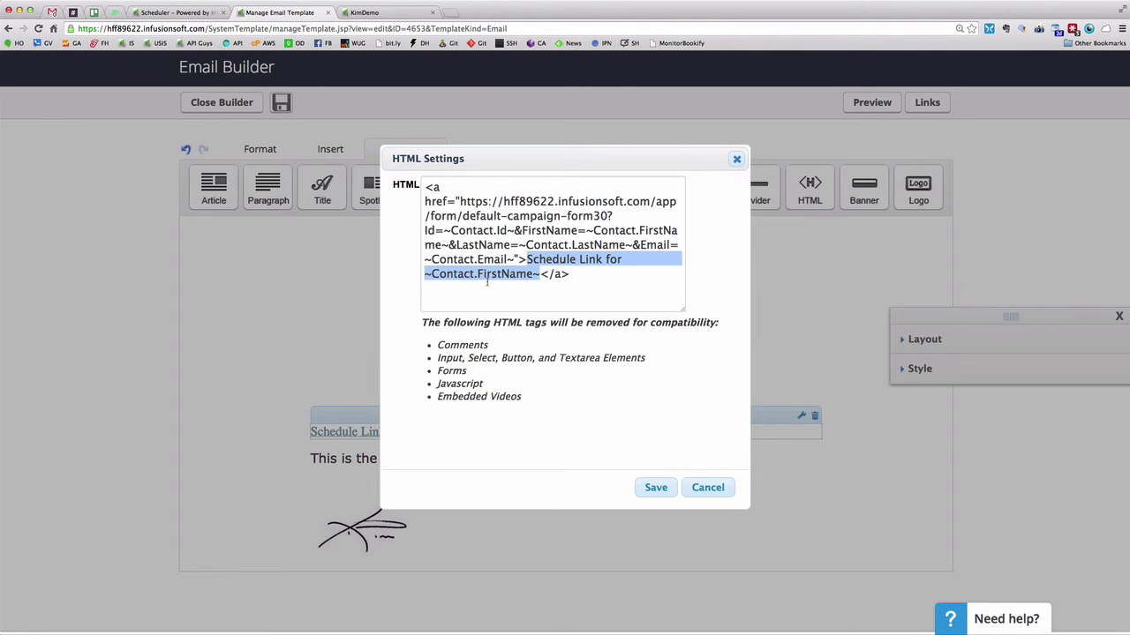
pyautogui.click(541, 274)
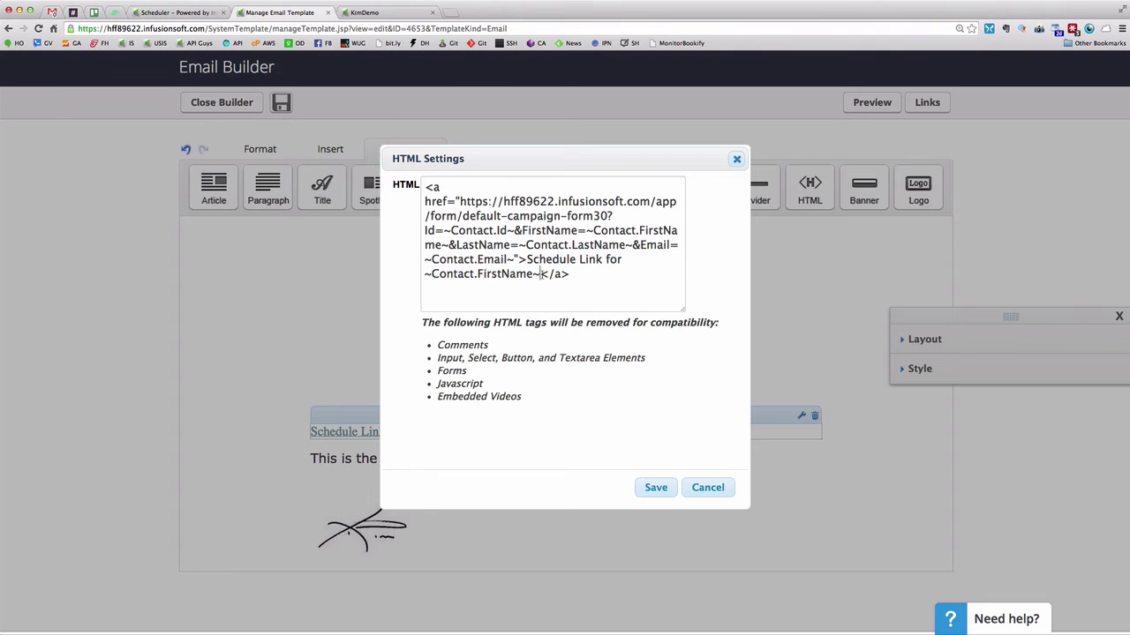
pyautogui.moveTo(541, 275); pyautogui.dragTo(528, 259)
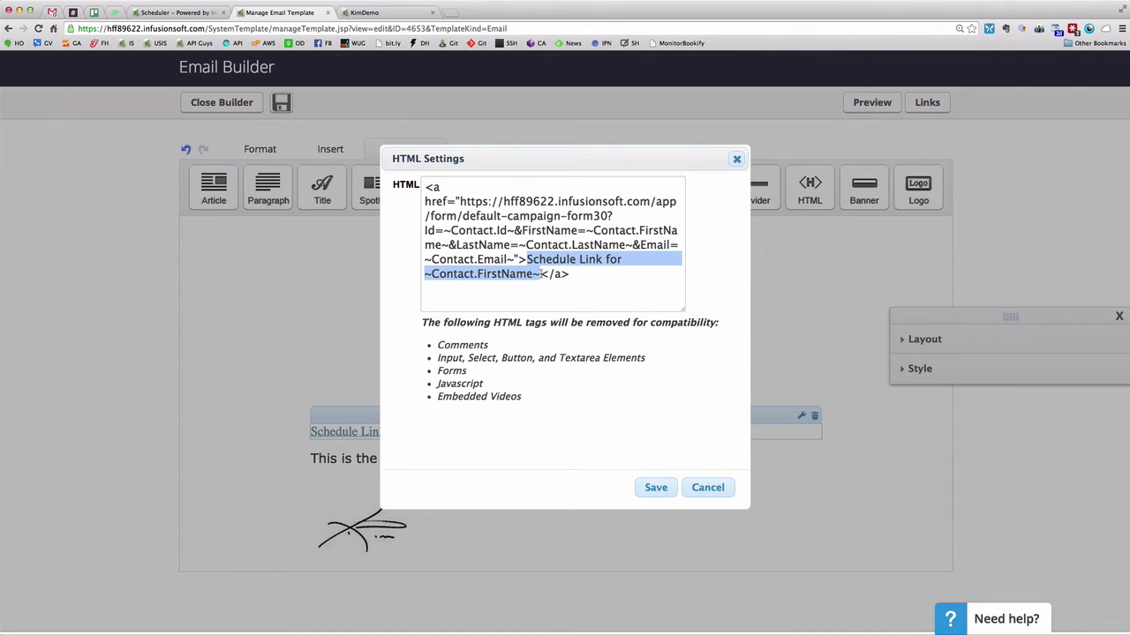
pyautogui.click(540, 275)
pyautogui.moveTo(528, 259); pyautogui.dragTo(539, 274)
pyautogui.moveTo(571, 275); pyautogui.dragTo(420, 188)
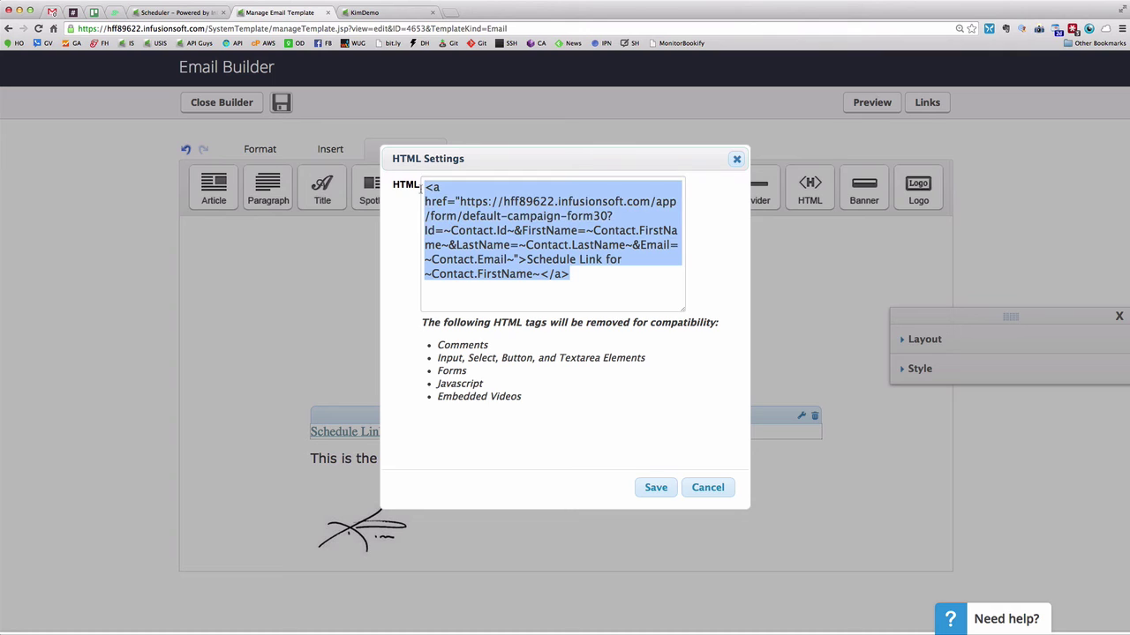
pyautogui.click(578, 281)
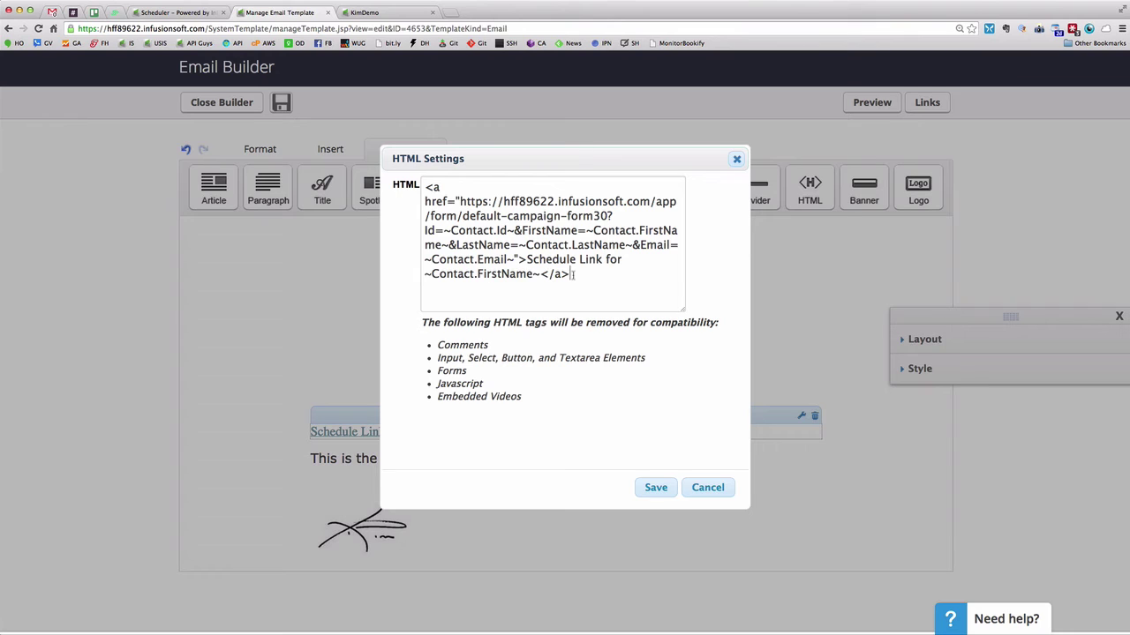
pyautogui.moveTo(572, 275); pyautogui.dragTo(420, 186)
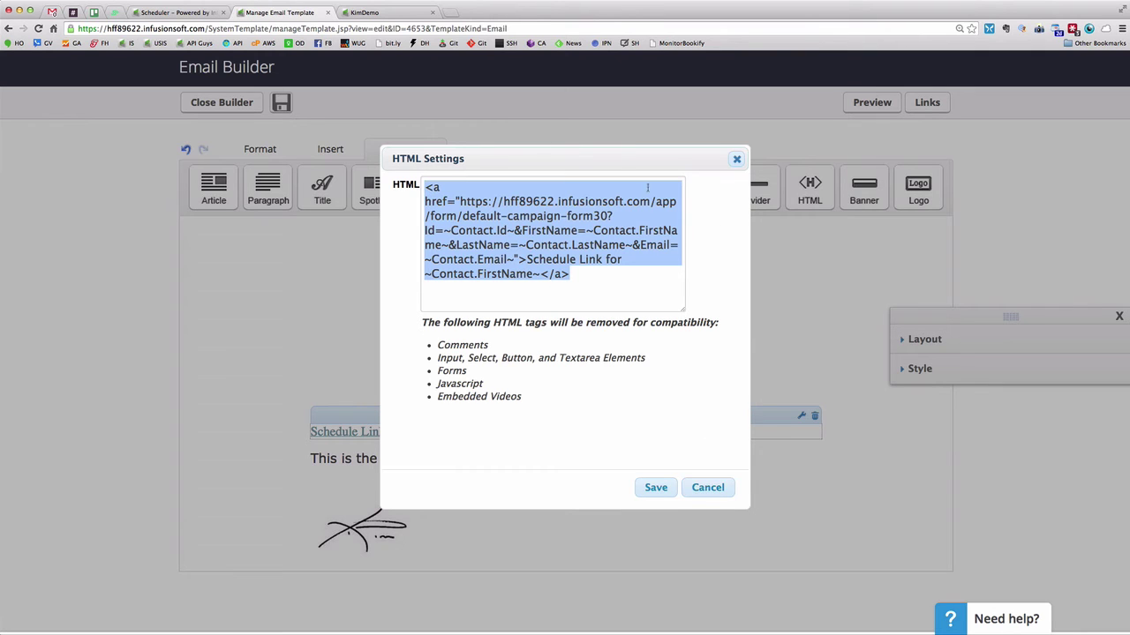
pyautogui.click(710, 489)
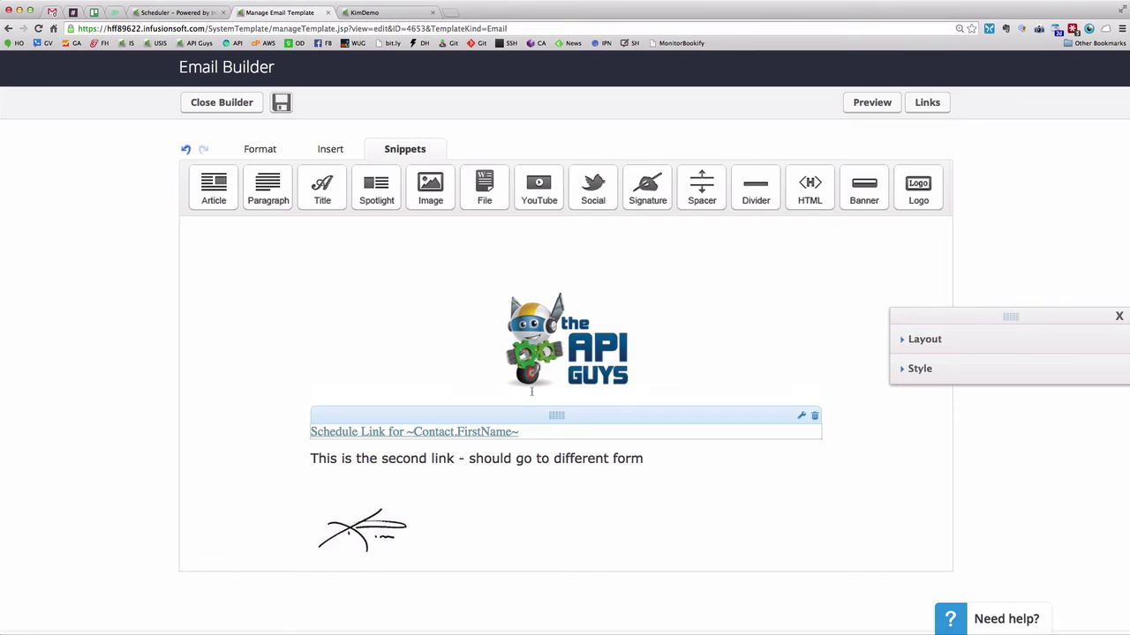
# Save the email and leave the builder for the template settings
pyautogui.click(283, 104)
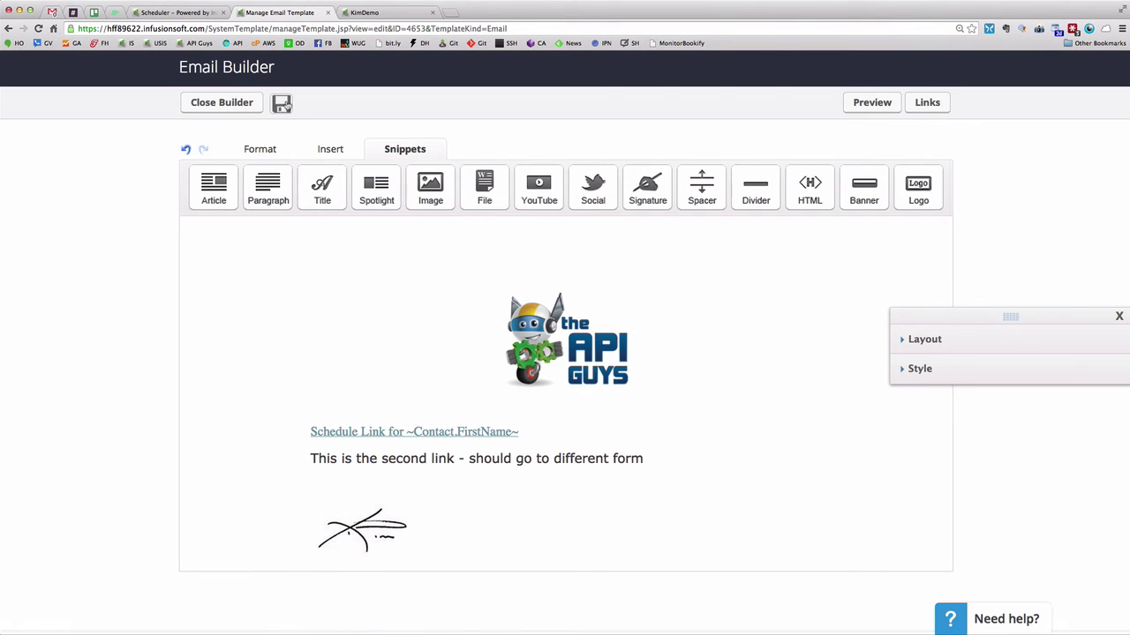
pyautogui.click(227, 108)
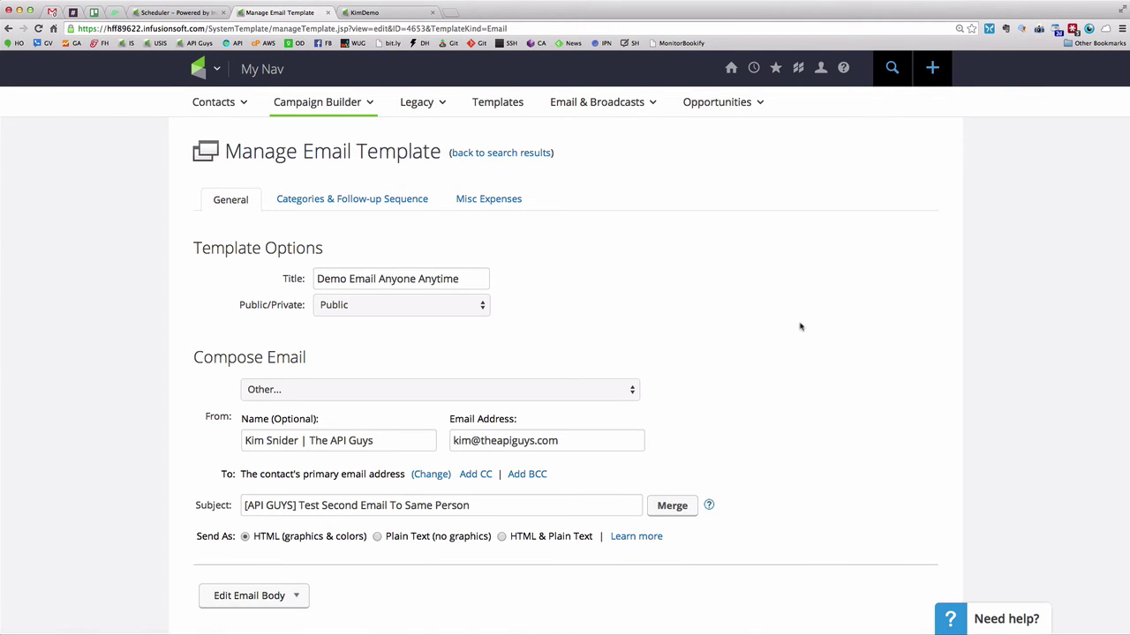
pyautogui.scroll(-5, 799, 326)
pyautogui.scroll(-5, 801, 327)
pyautogui.scroll(7, 801, 326)
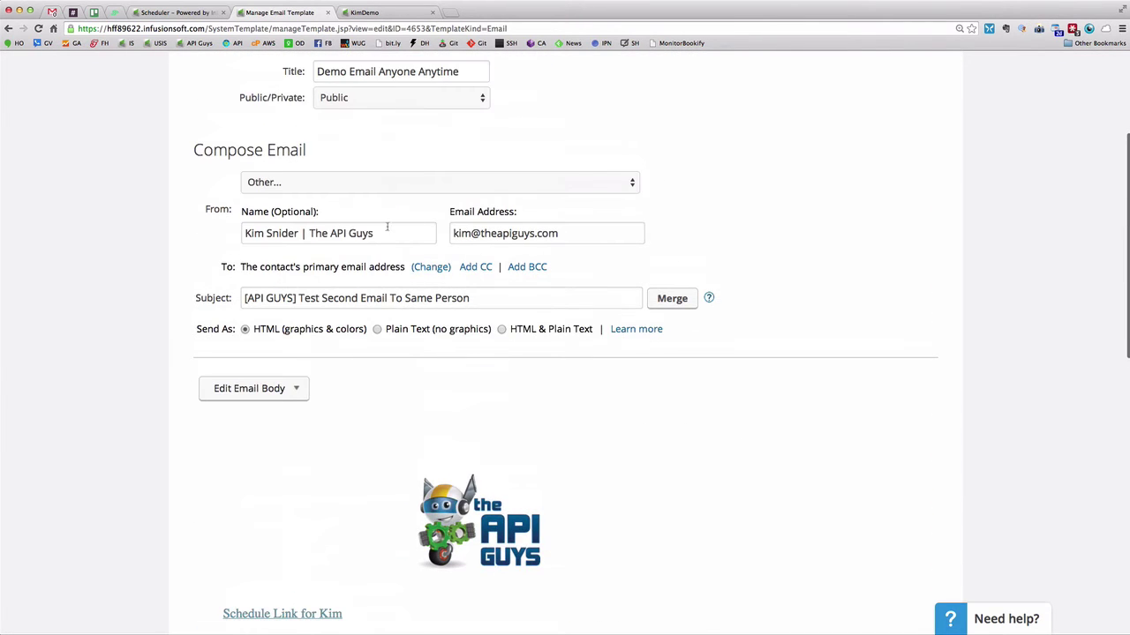
# Replace the ~Contact.Email~ recipient with a fixed test e-mail address and save the template
pyautogui.click(430, 268)
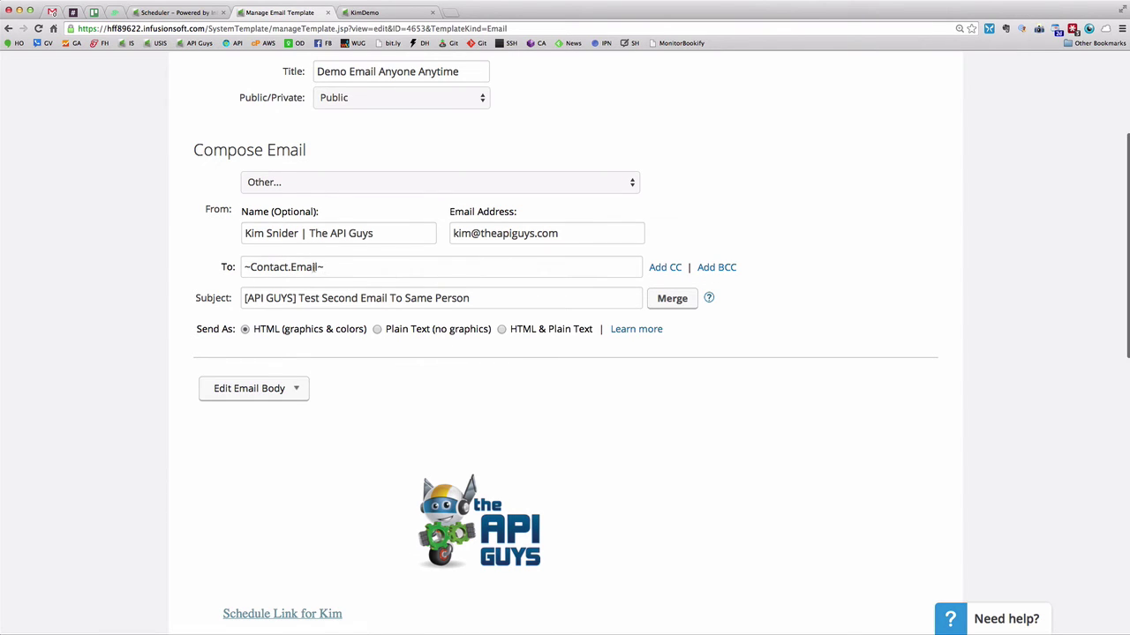
pyautogui.moveTo(325, 266); pyautogui.dragTo(209, 263)
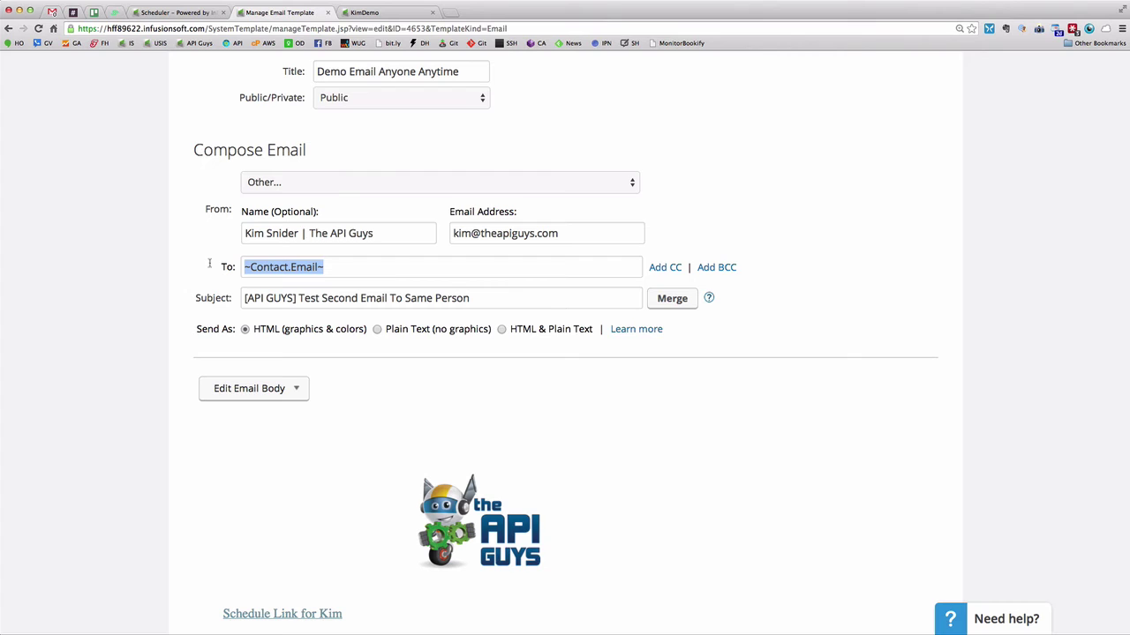
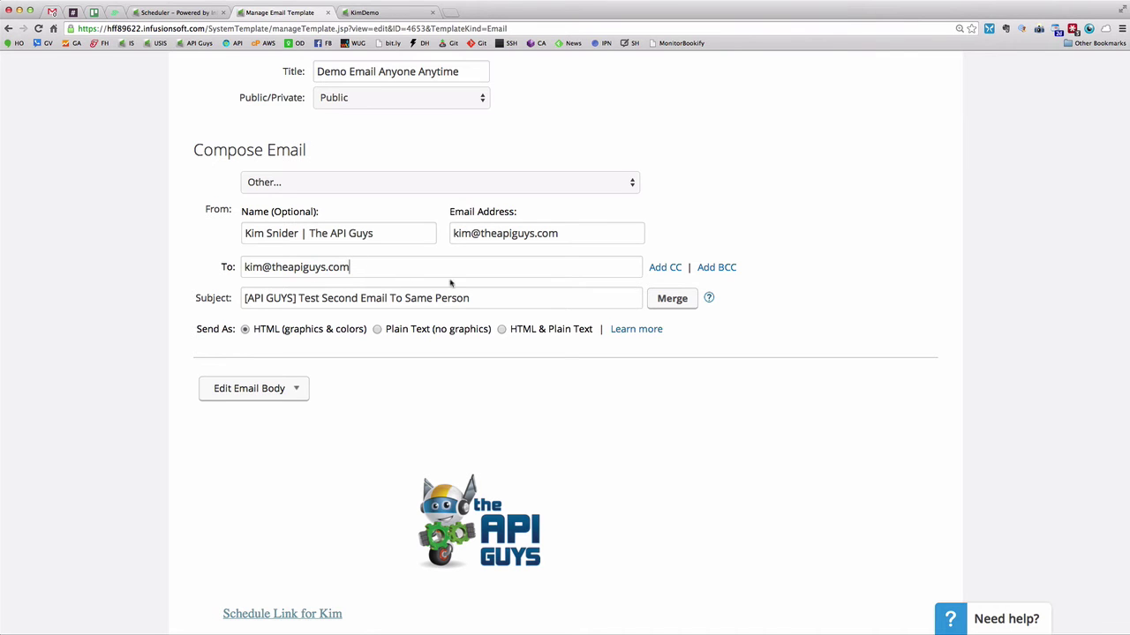
pyautogui.scroll(-3, 853, 312)
pyautogui.scroll(-10, 852, 313)
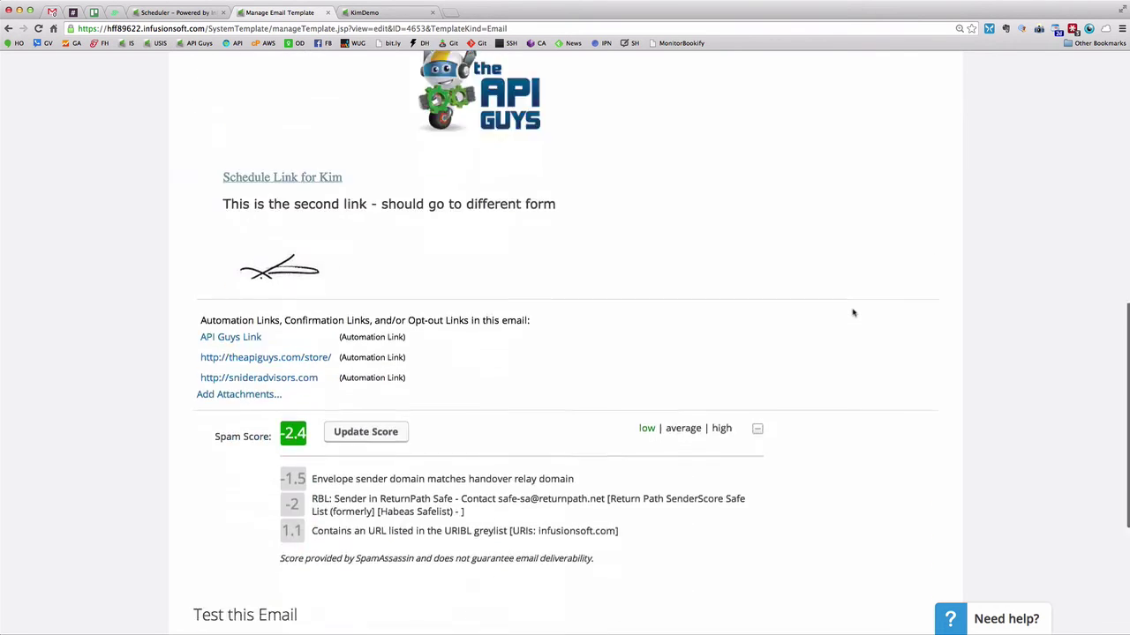
pyautogui.click(288, 548)
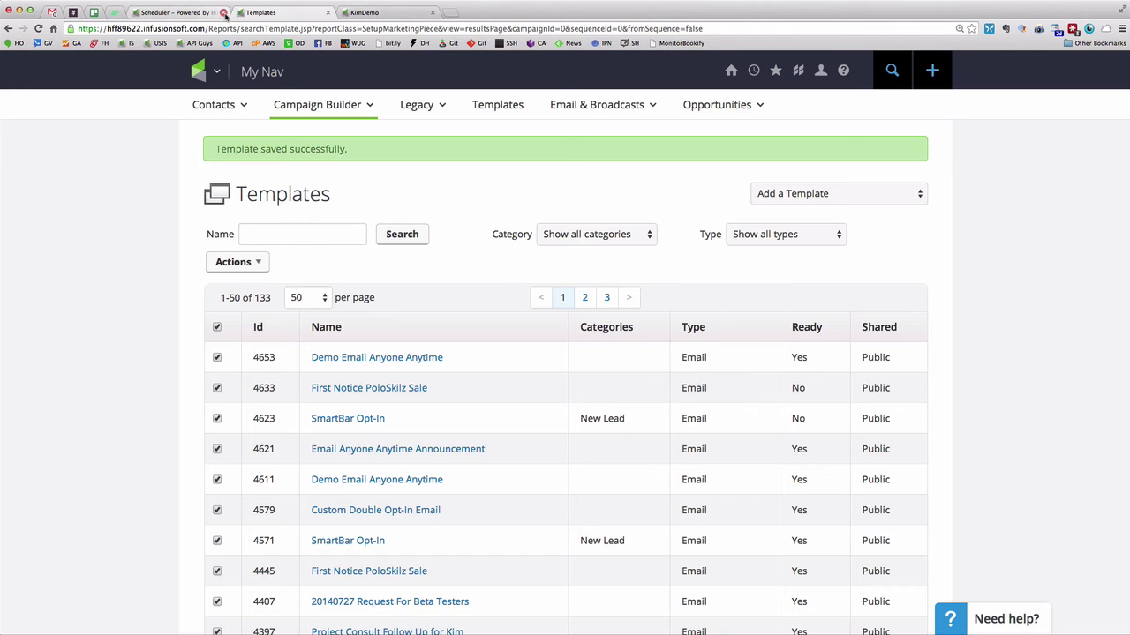
# Search contacts for the demo contact by their first and last name
pyautogui.click(224, 12)
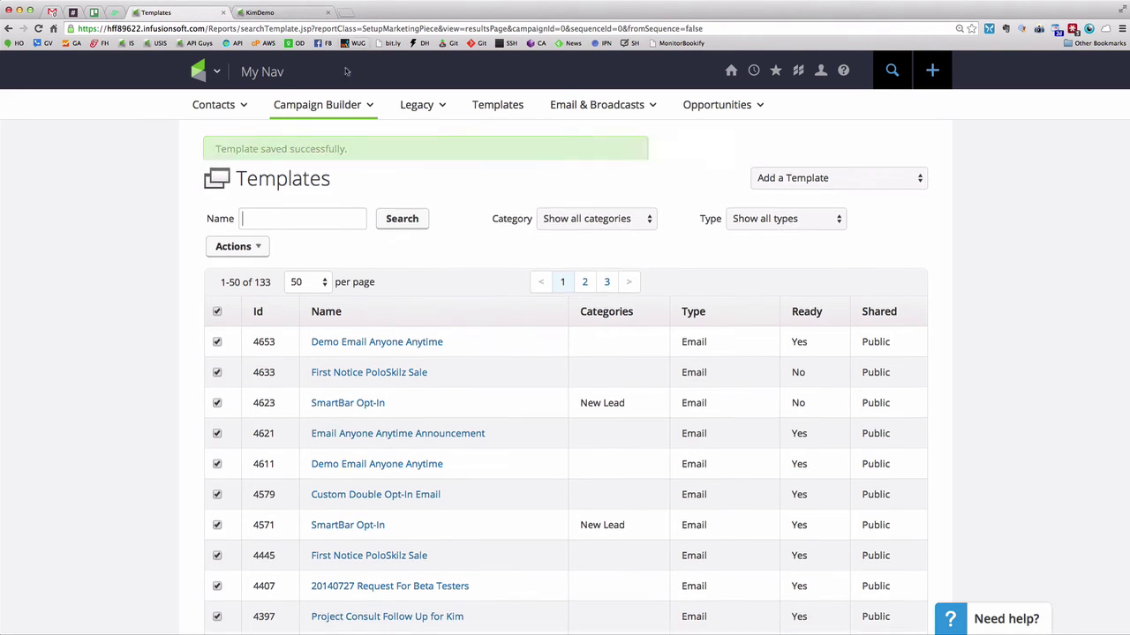
pyautogui.click(820, 71)
pyautogui.click(759, 70)
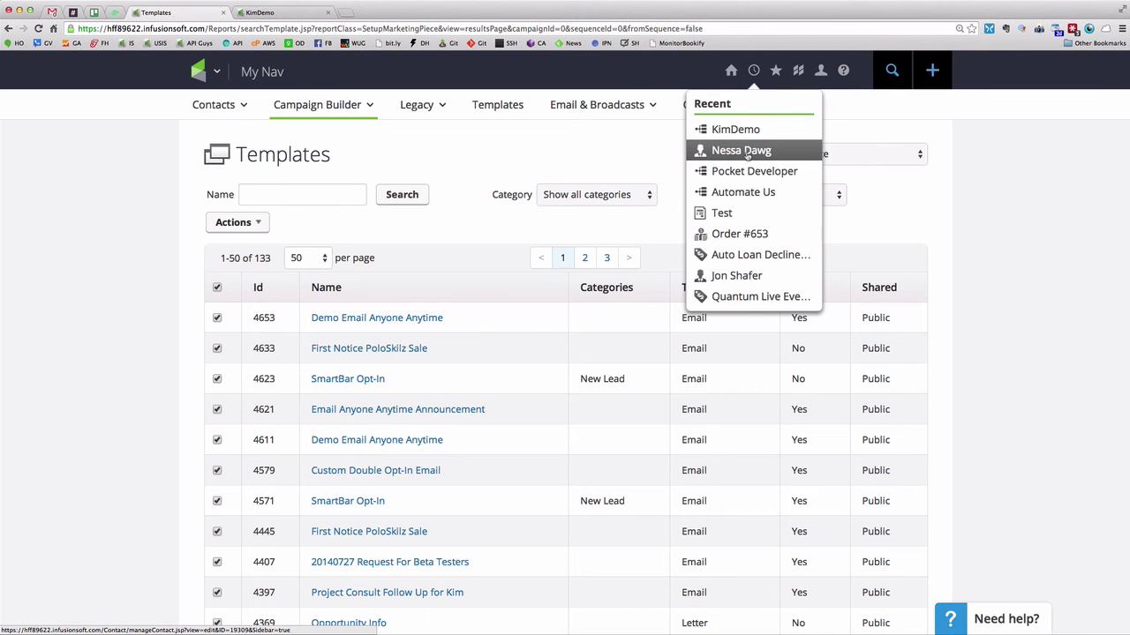
pyautogui.click(893, 71)
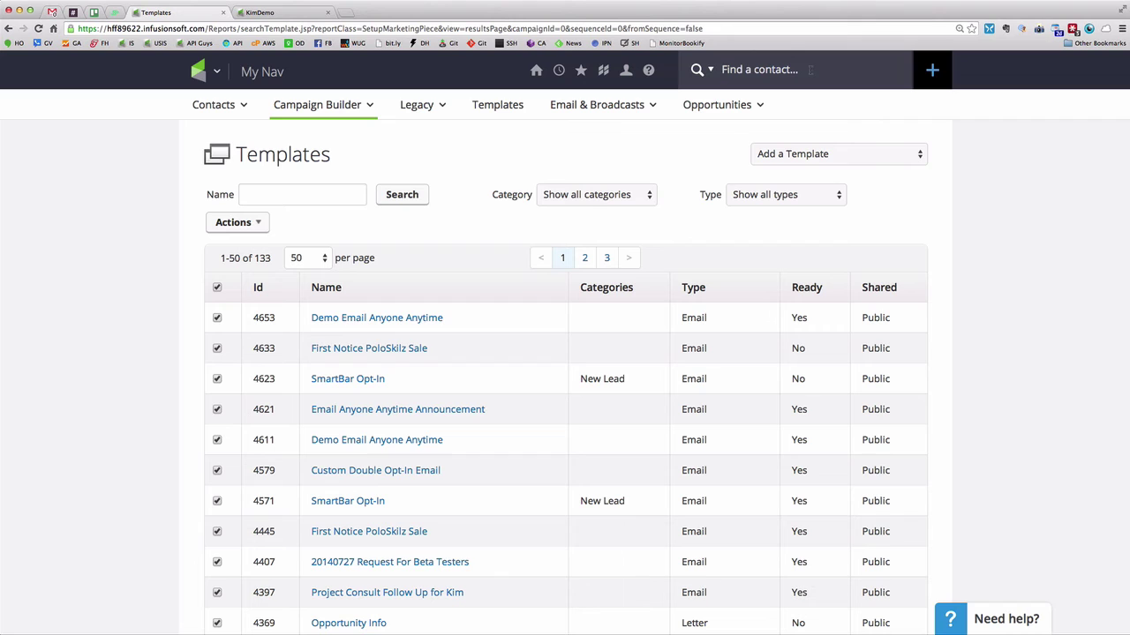
pyautogui.press('Return')
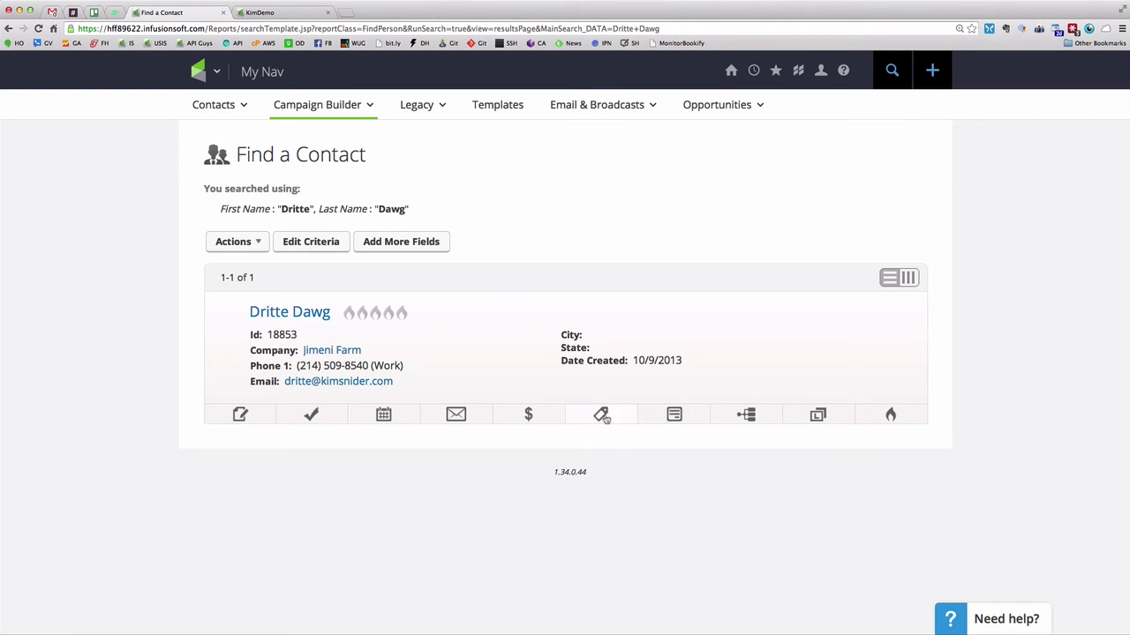
# Check the campaign's web form and canvas, then return to the contact search results
pyautogui.click(289, 16)
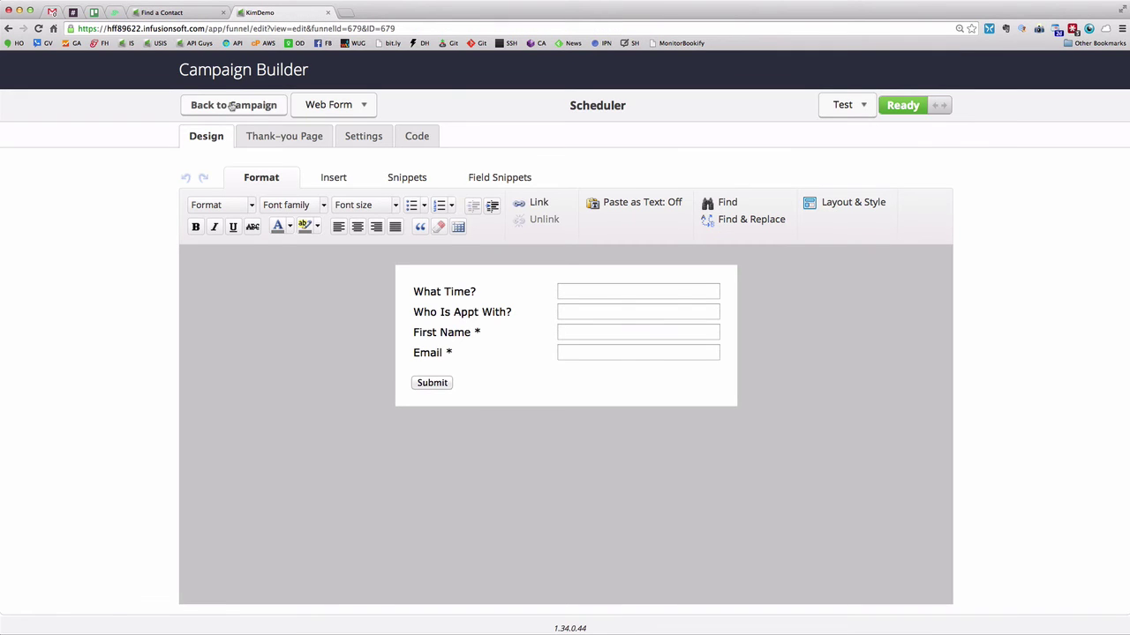
pyautogui.click(231, 106)
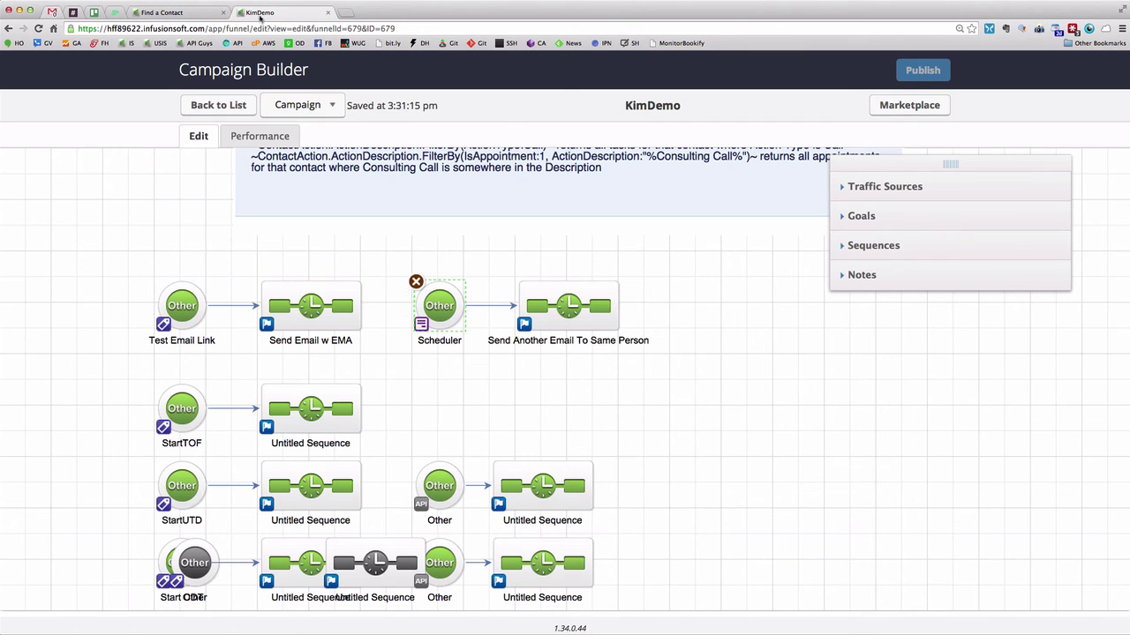
pyautogui.click(179, 13)
# Apply the **TestEMALink tag to the contact, refresh the results, and switch to Gmail
pyautogui.click(603, 417)
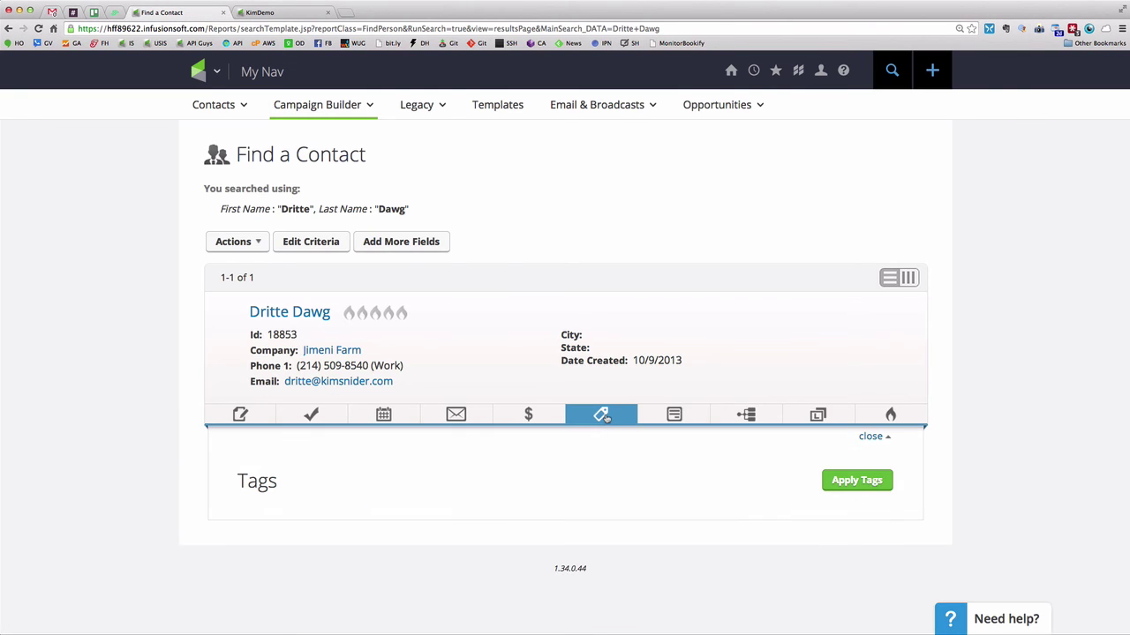
pyautogui.click(856, 480)
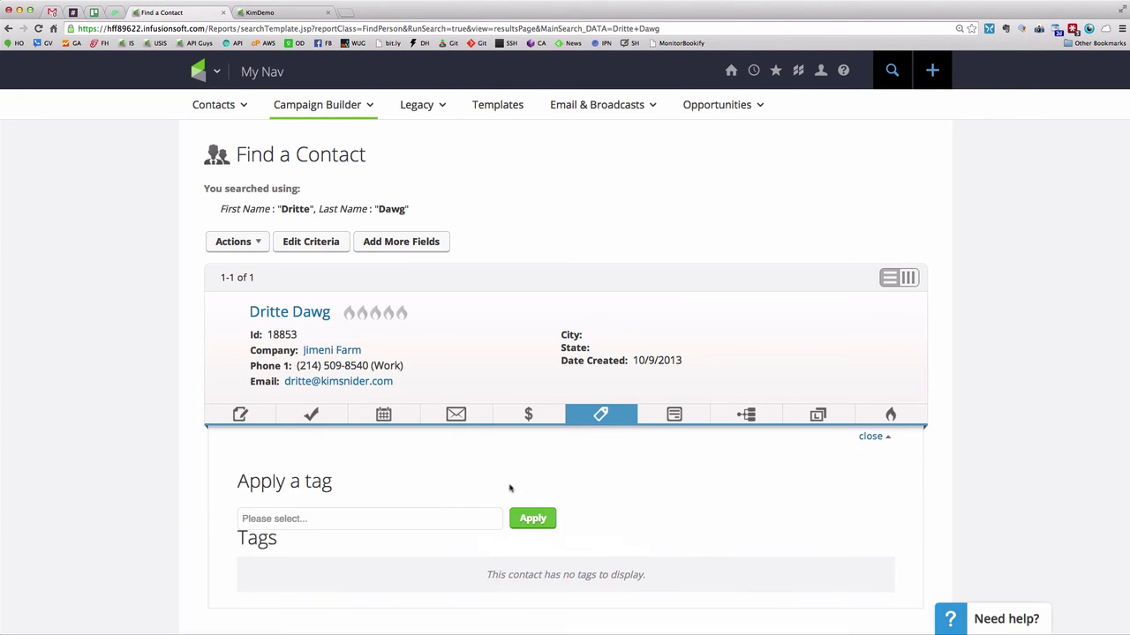
pyautogui.click(388, 518)
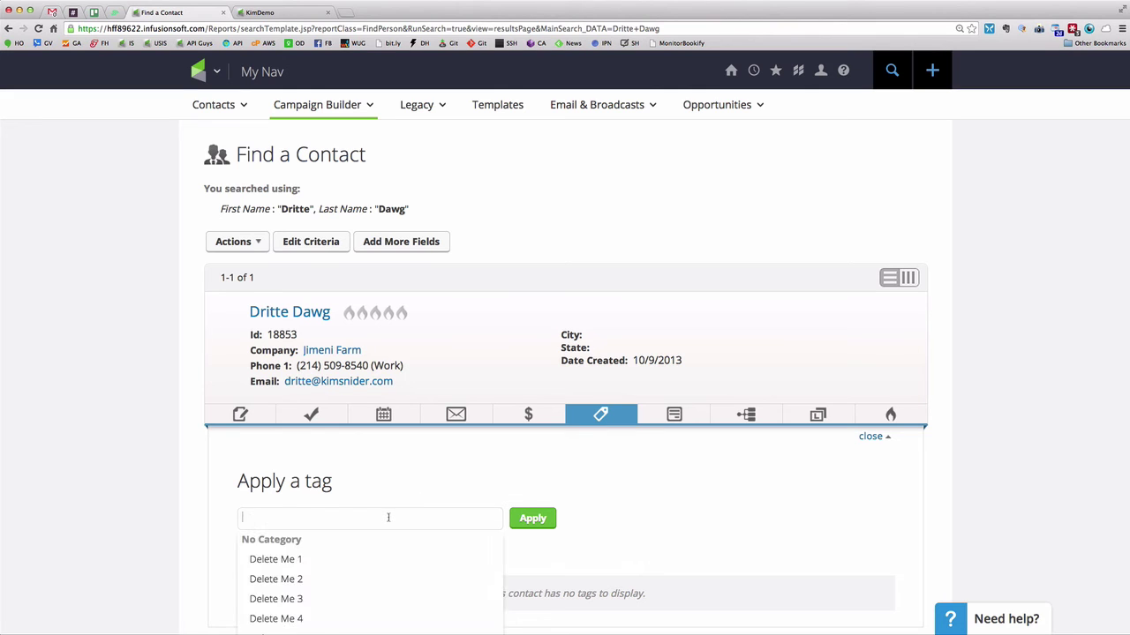
pyautogui.scroll(-3, 370, 564)
pyautogui.click(300, 578)
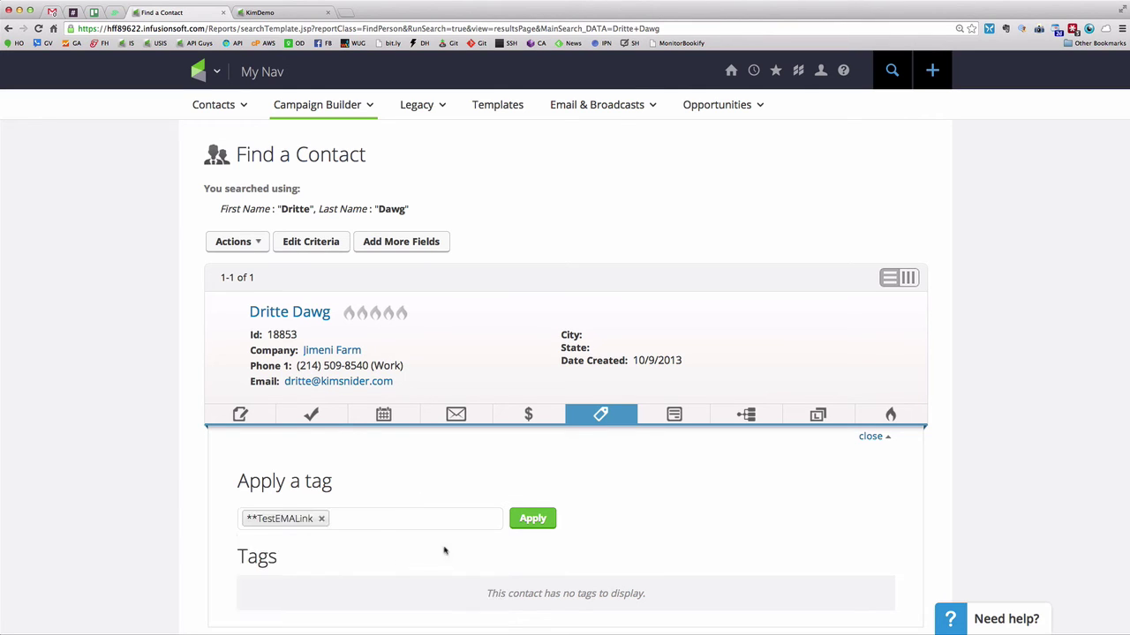
pyautogui.click(535, 522)
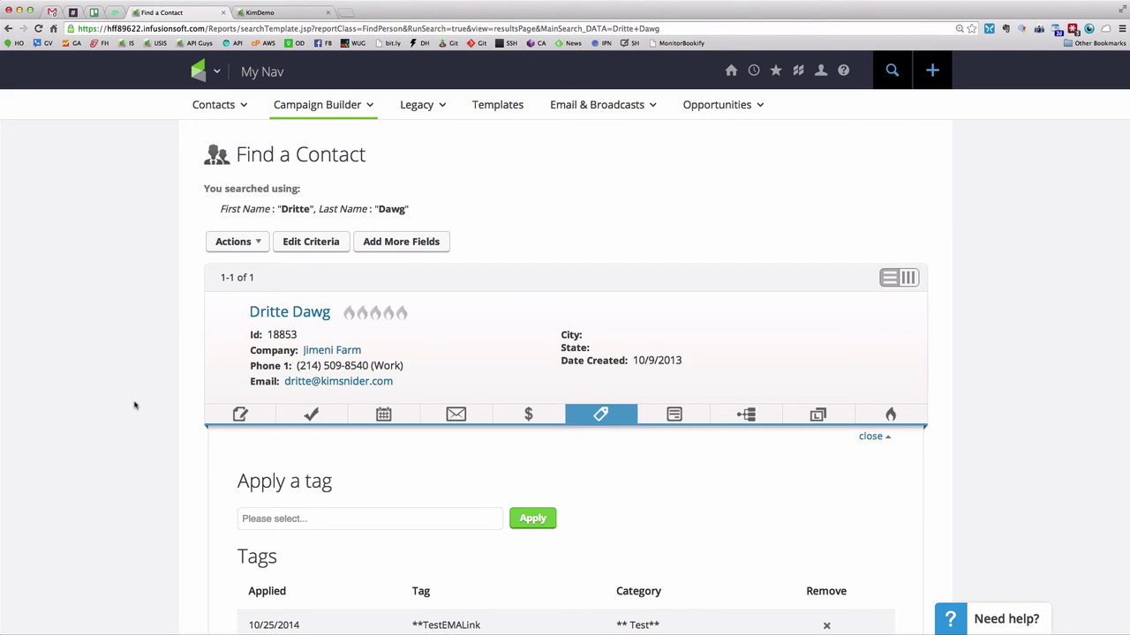
pyautogui.press('super+r')
pyautogui.press('super+1')
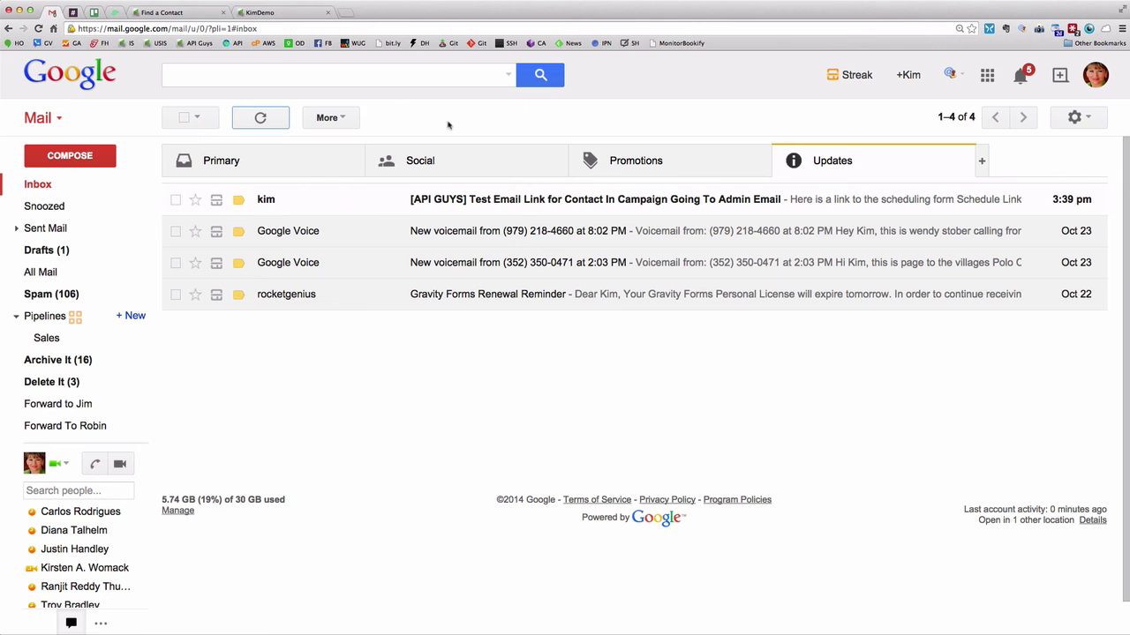
# Open the [API GUYS] test email and check its recipient details
pyautogui.click(506, 202)
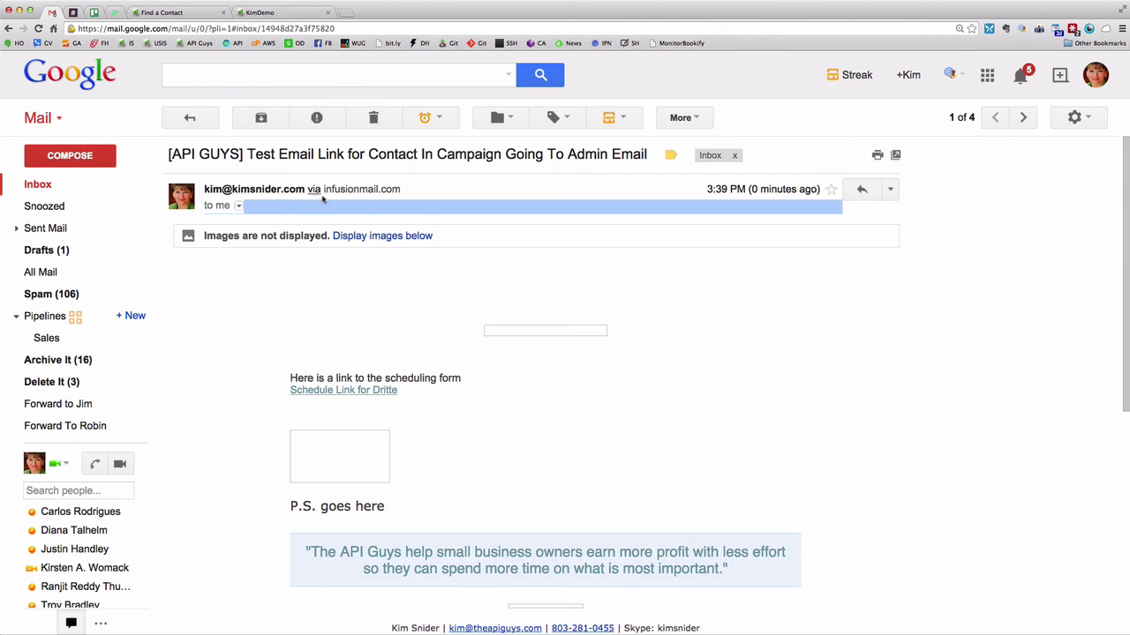
pyautogui.click(238, 207)
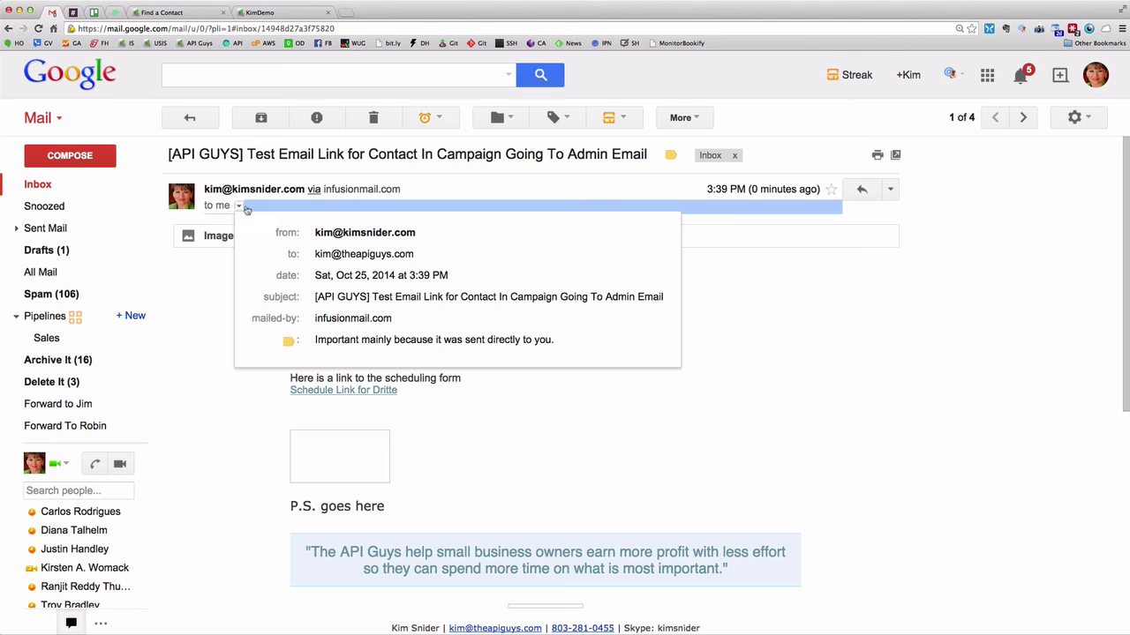
pyautogui.moveTo(415, 257); pyautogui.dragTo(315, 255)
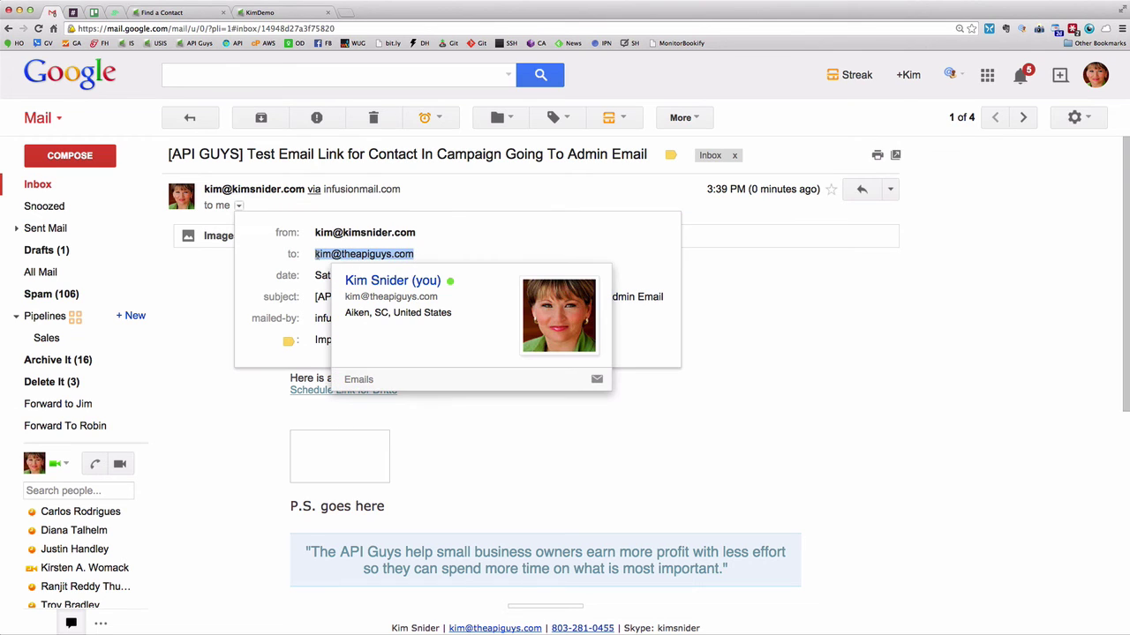
pyautogui.click(752, 381)
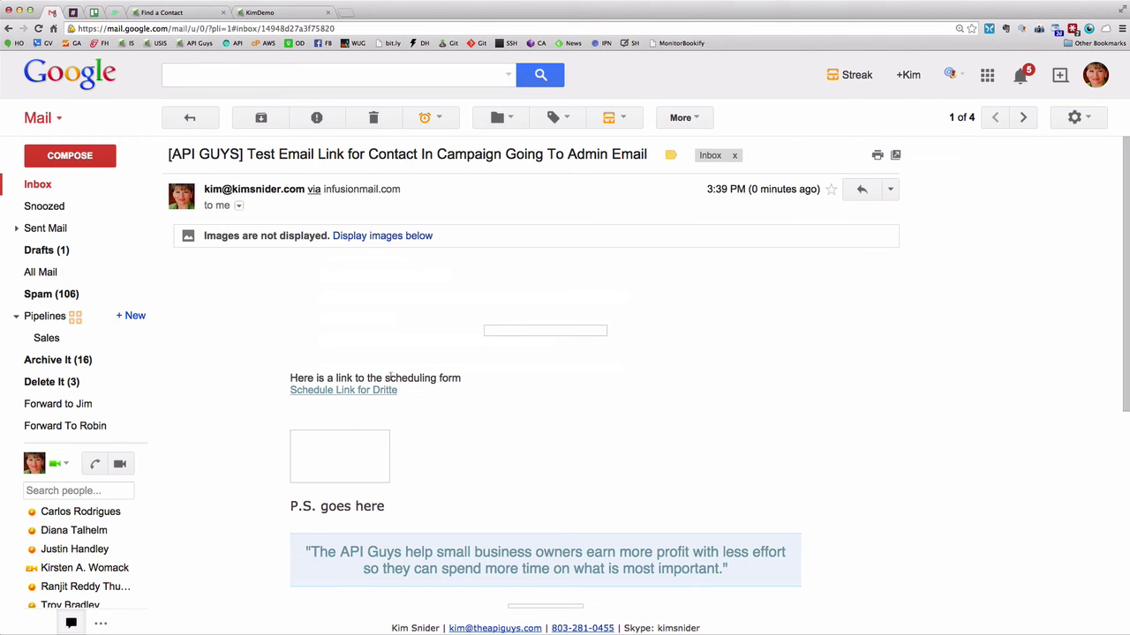
# Display the email's images and follow its schedule link to the form
pyautogui.click(366, 239)
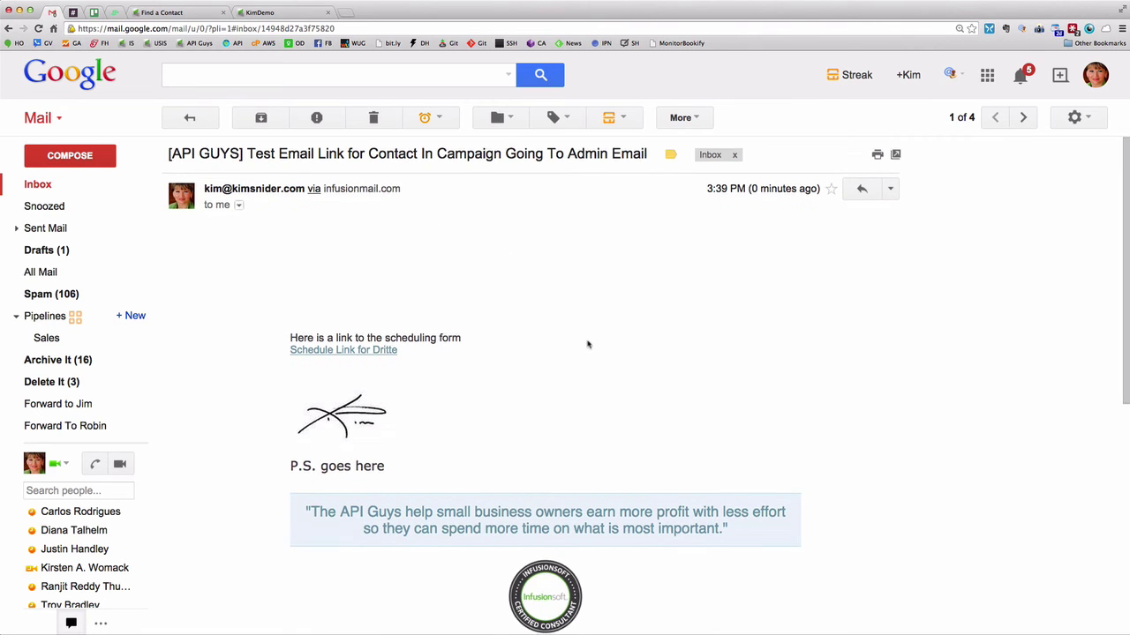
pyautogui.scroll(-1, 588, 344)
pyautogui.scroll(-1, 556, 372)
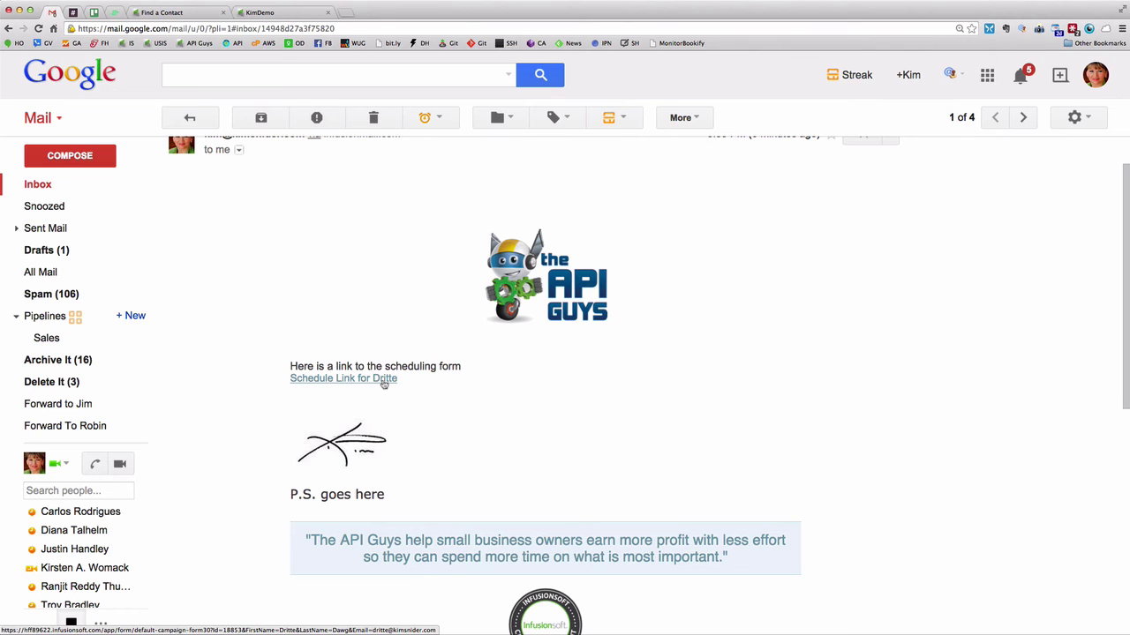
pyautogui.click(383, 385)
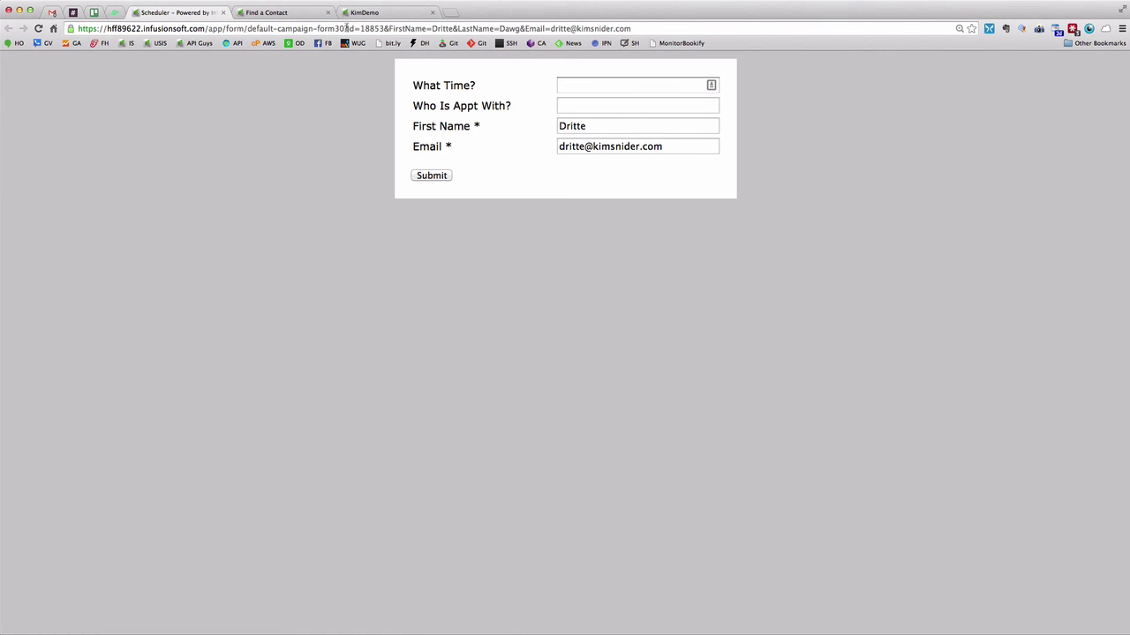
# Inspect the FirstName, LastName and Email prefill parameters in the URL, then zoom the form to 200%
pyautogui.moveTo(346, 27); pyautogui.dragTo(632, 27)
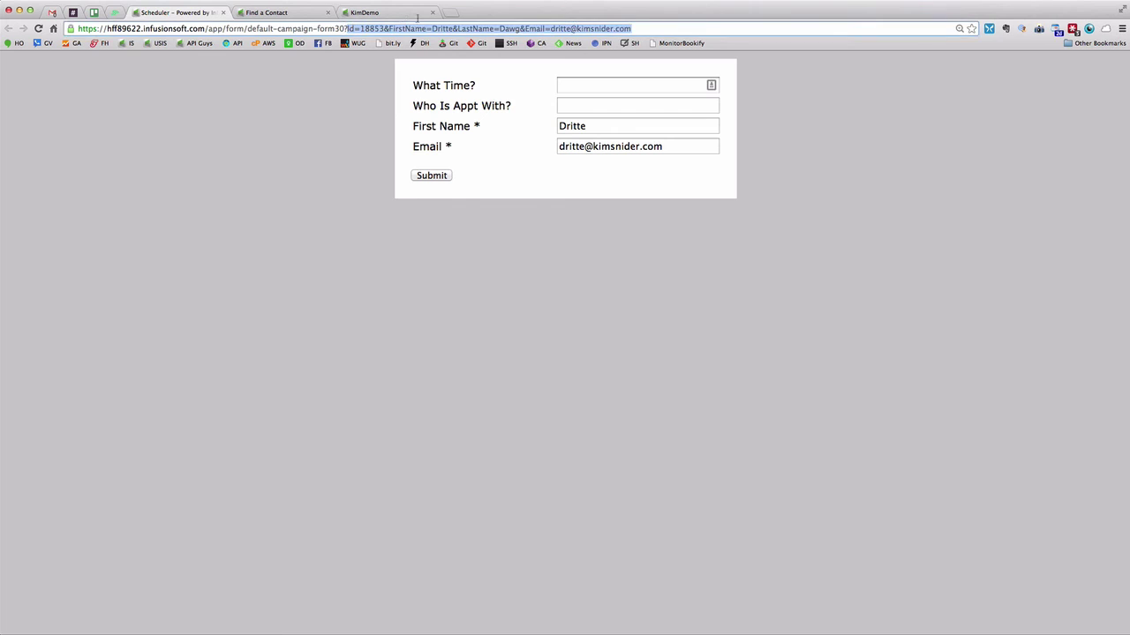
pyautogui.click(636, 27)
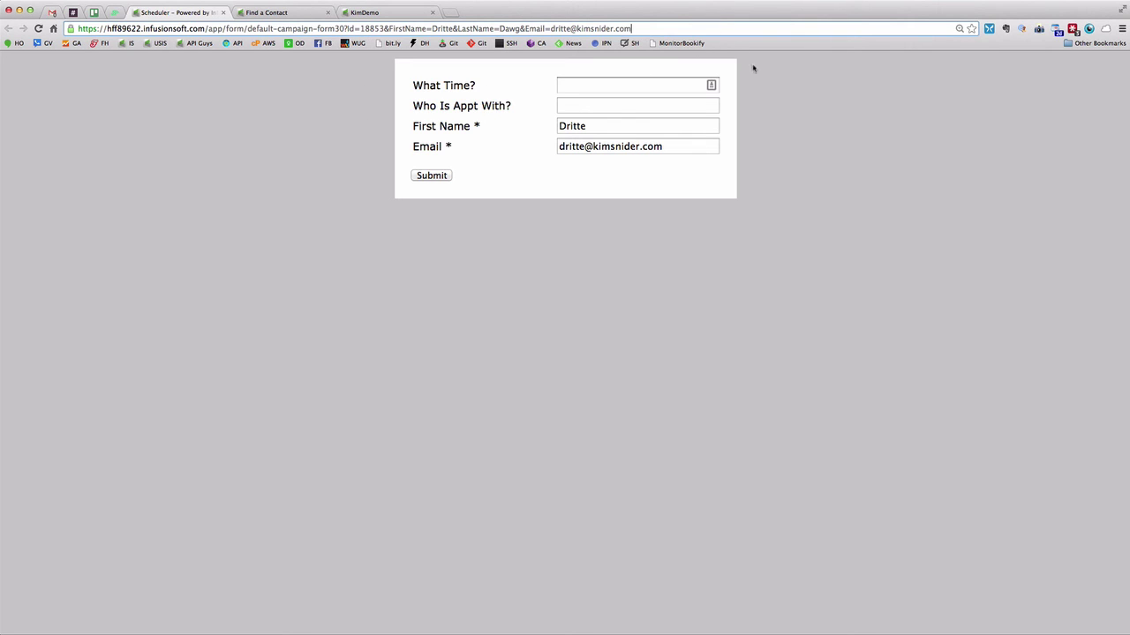
pyautogui.press('super+equal')
pyautogui.press('super+equal')
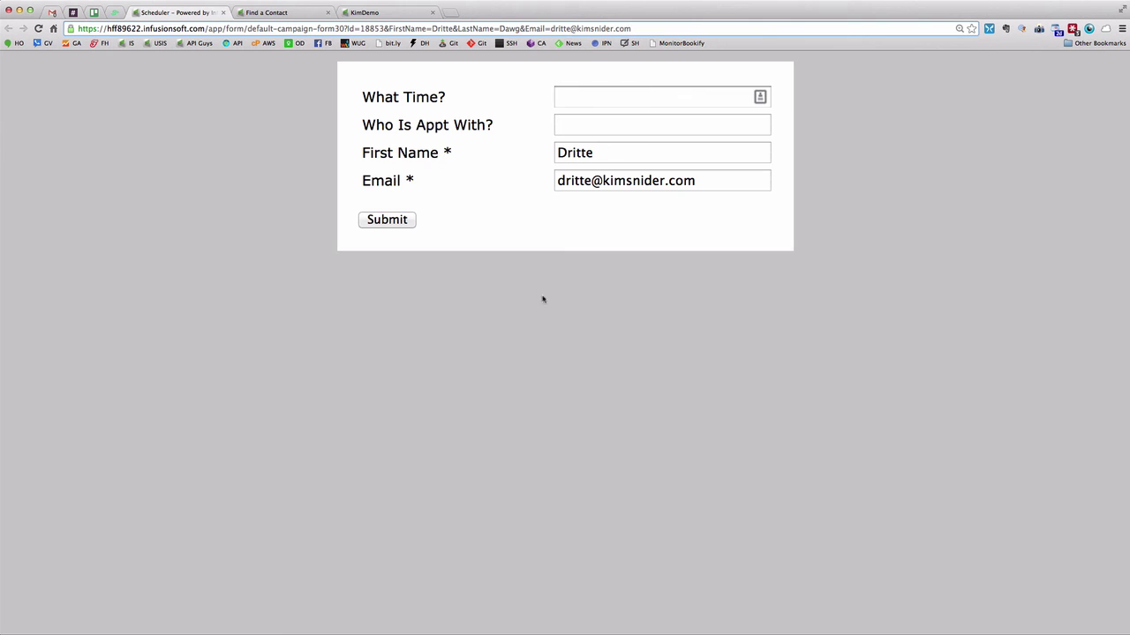
# Submit the form with What Time 2PM and Who Is Appt With Mickey Mouse
pyautogui.click(599, 97)
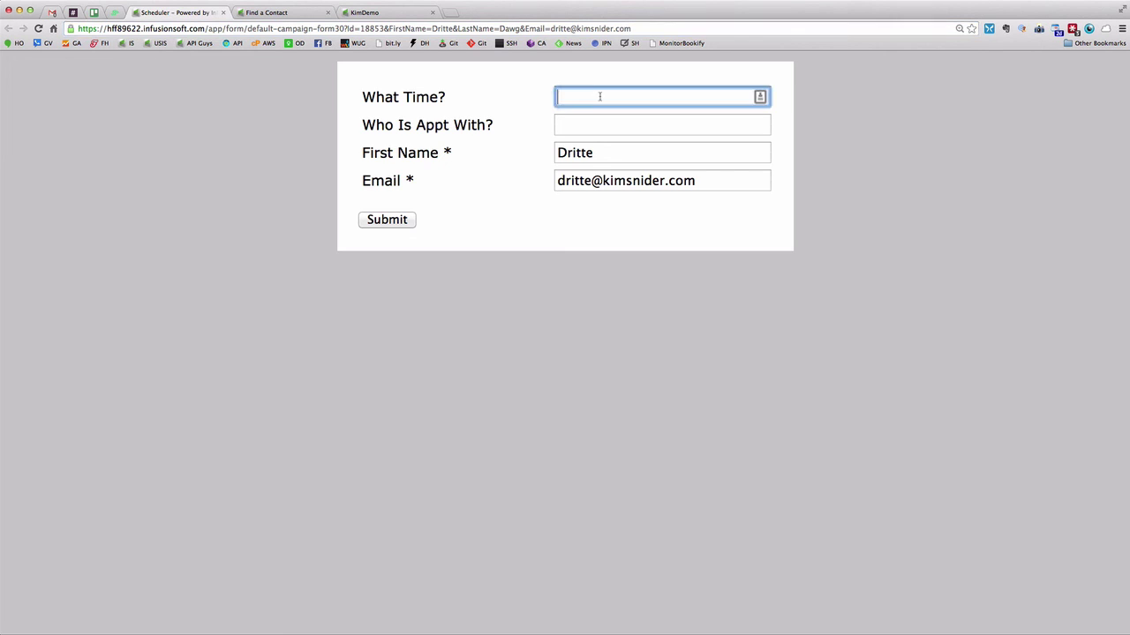
pyautogui.write('2PM')
pyautogui.press('Tab')
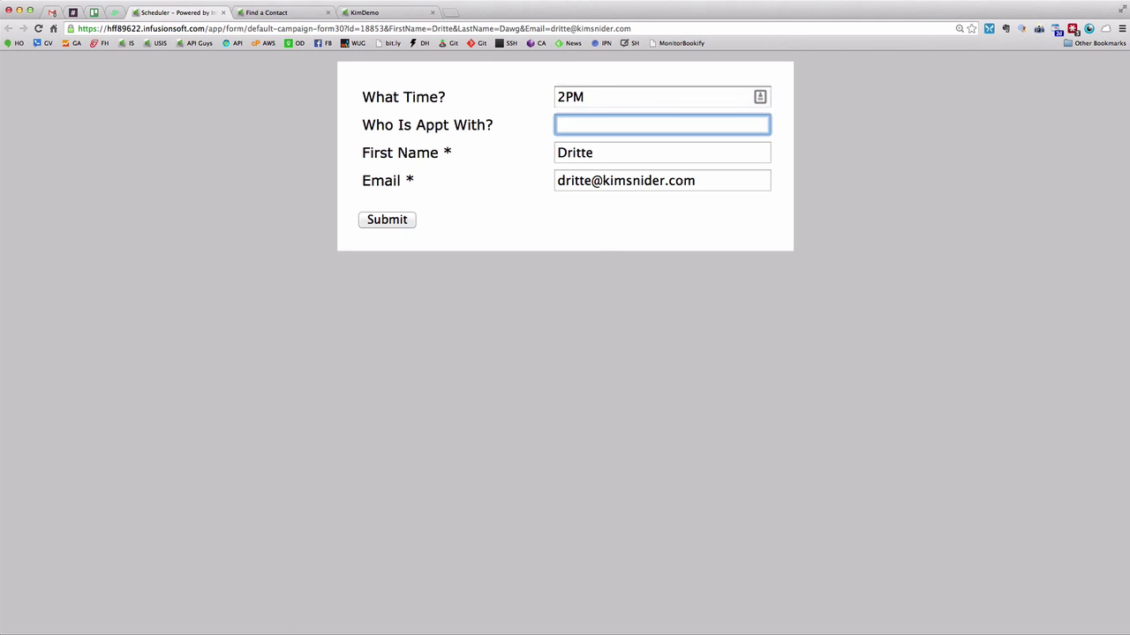
pyautogui.write('Mickey Mouse')
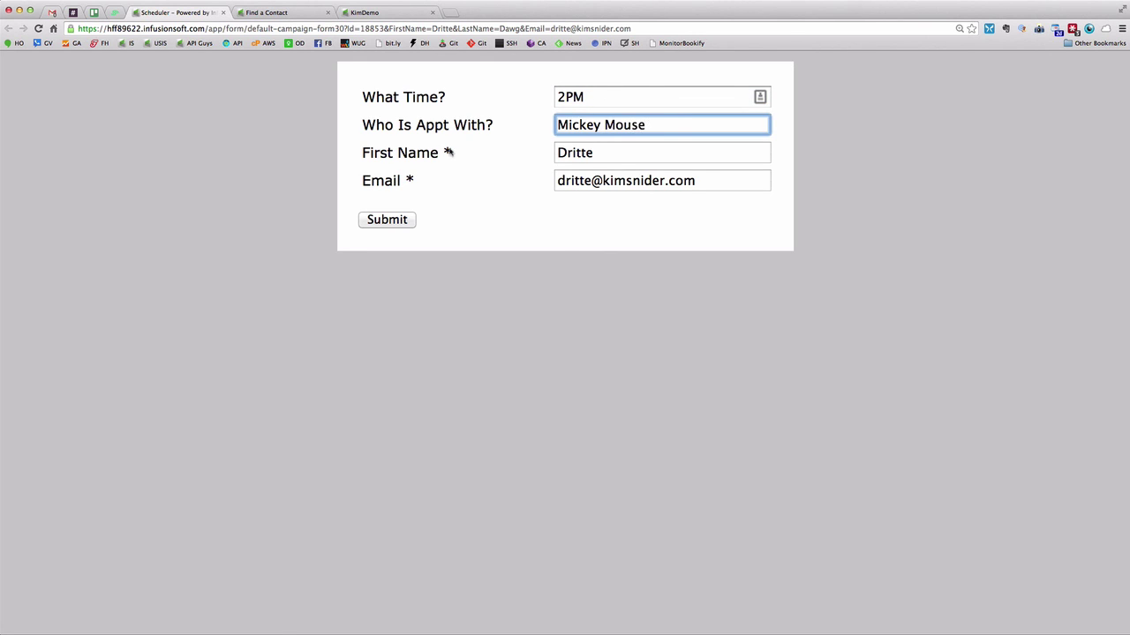
pyautogui.press('Return')
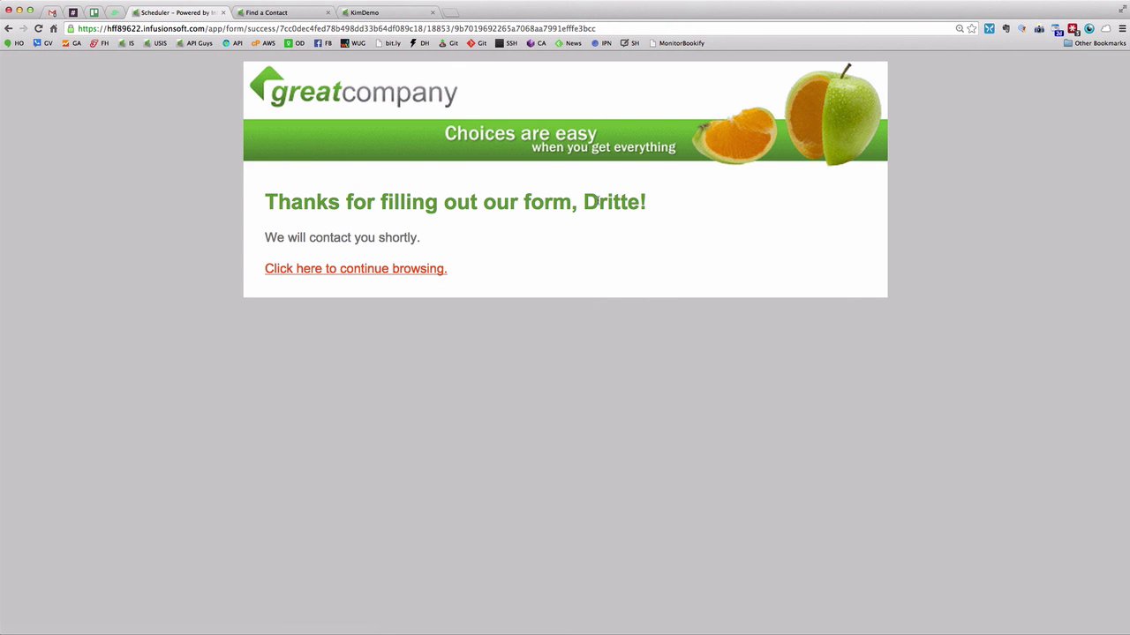
pyautogui.click(304, 12)
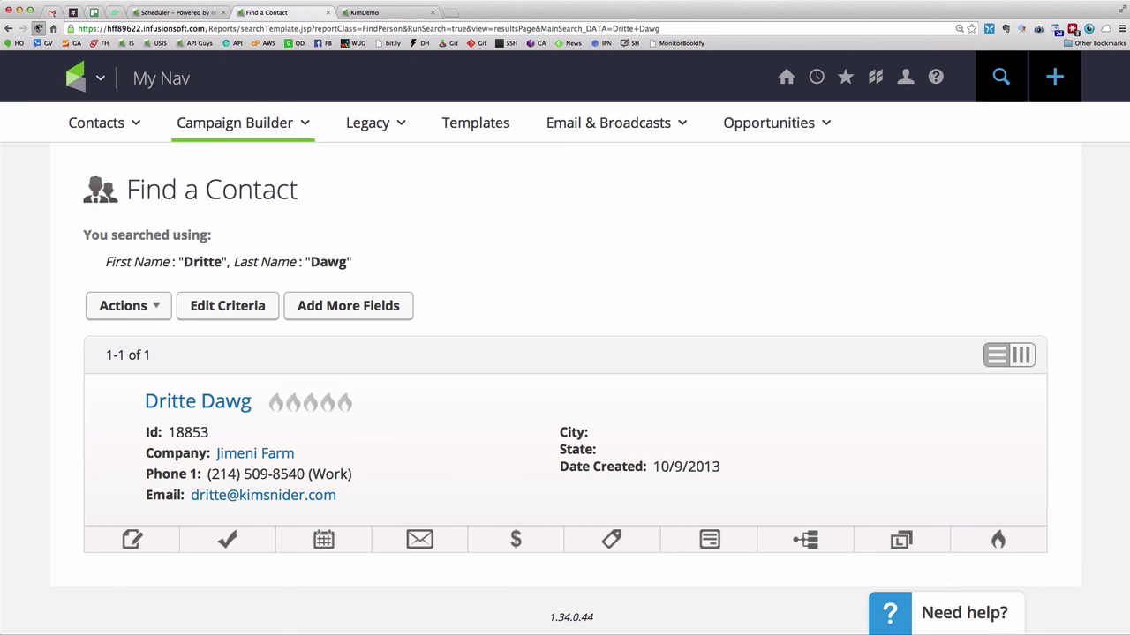
# Verify the contact's Job Title reads Mickey Mouse and Additional Info's Spouse Name reads 2PM
pyautogui.click(38, 28)
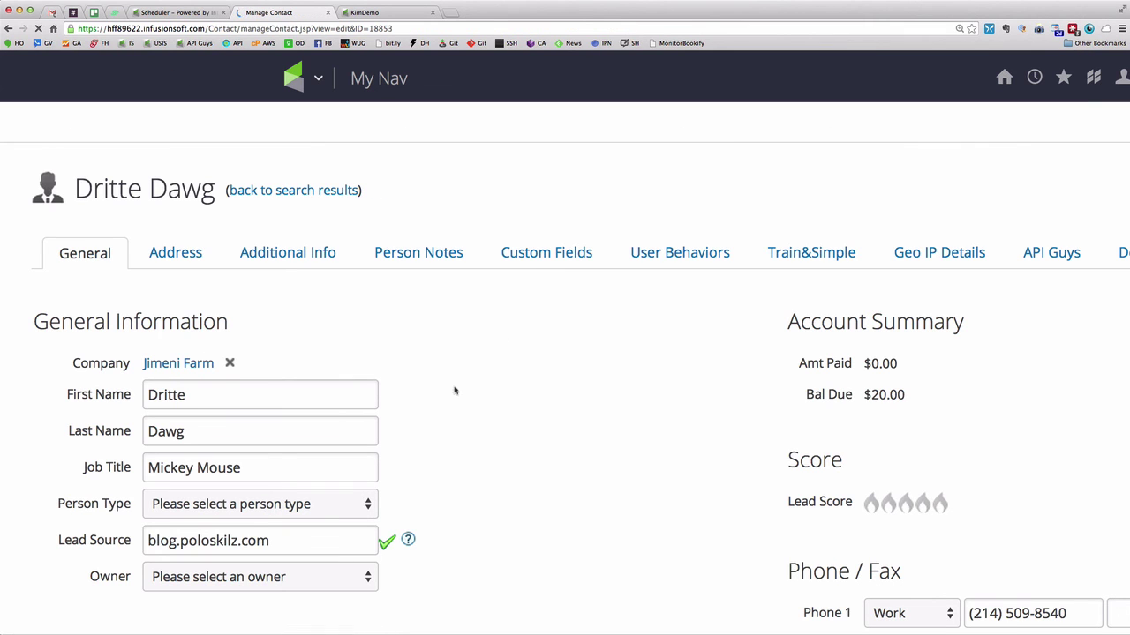
pyautogui.moveTo(251, 468); pyautogui.dragTo(131, 458)
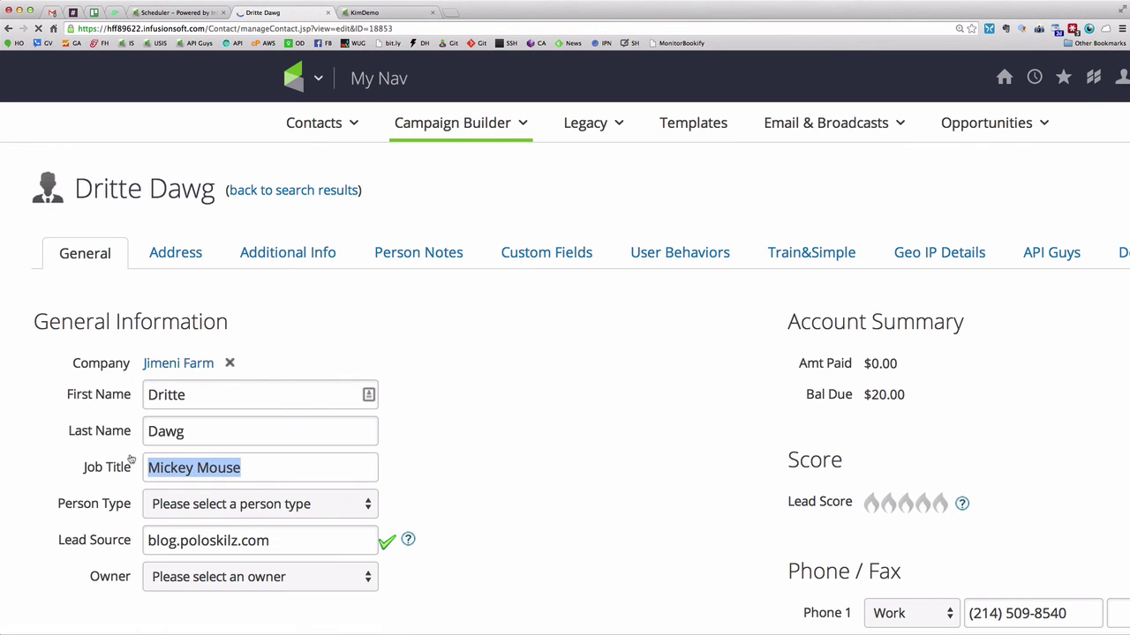
pyautogui.click(247, 468)
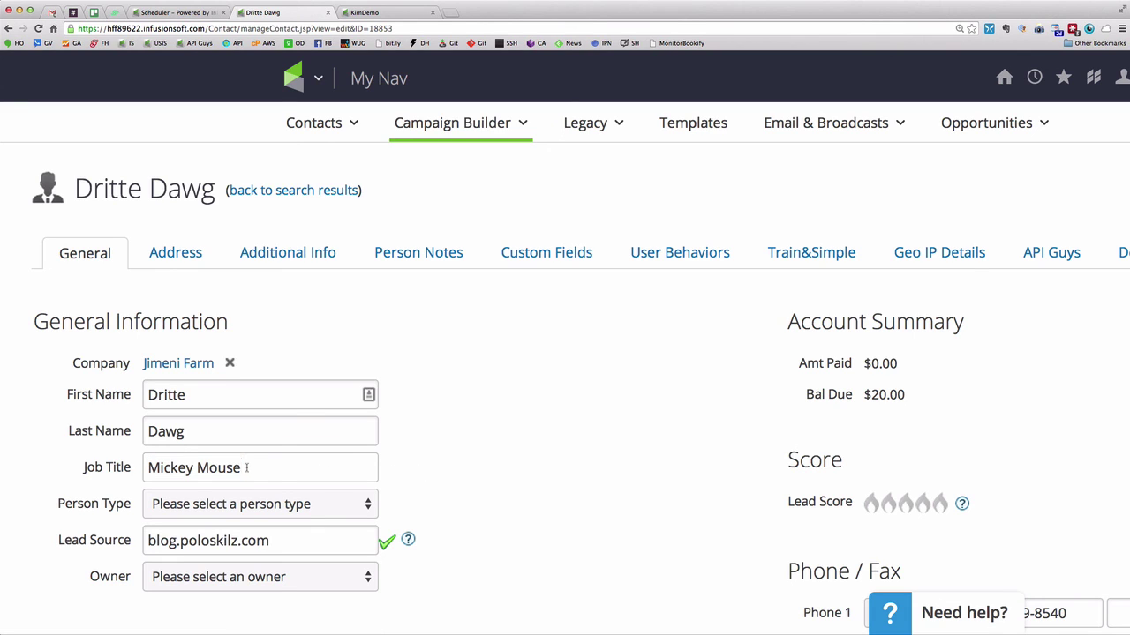
pyautogui.tripleClick(247, 468)
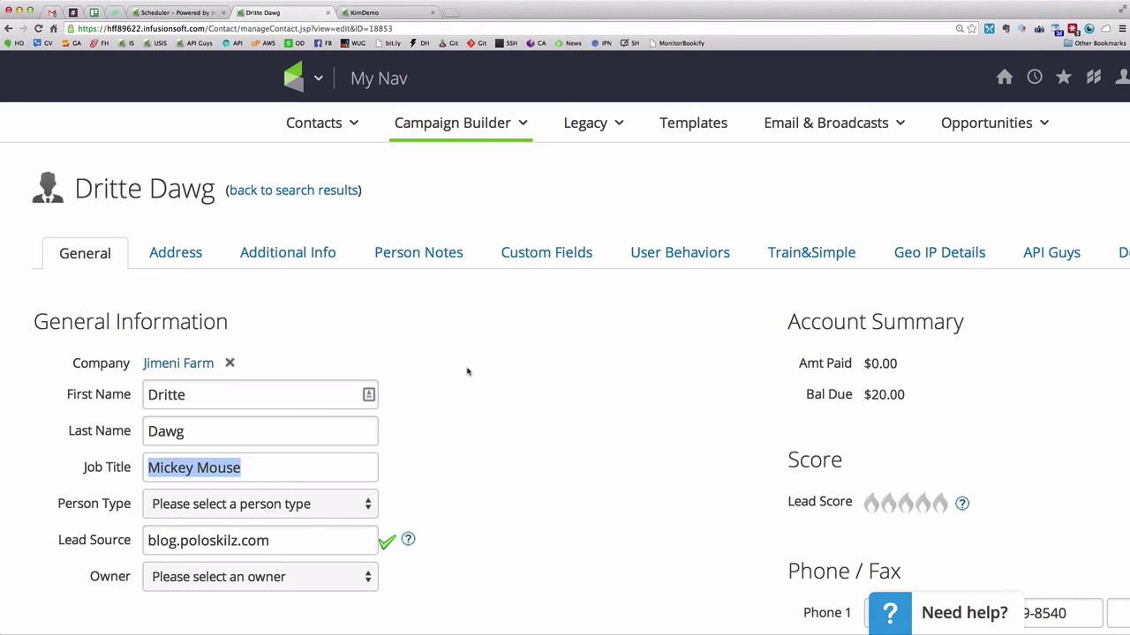
pyautogui.click(314, 253)
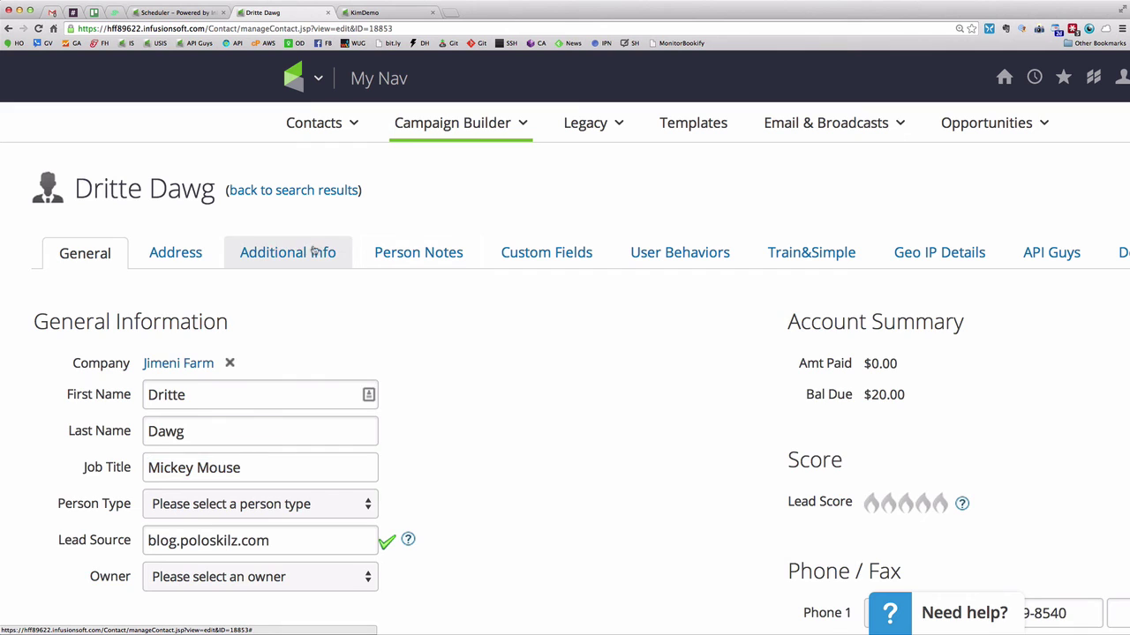
pyautogui.scroll(-4, 515, 376)
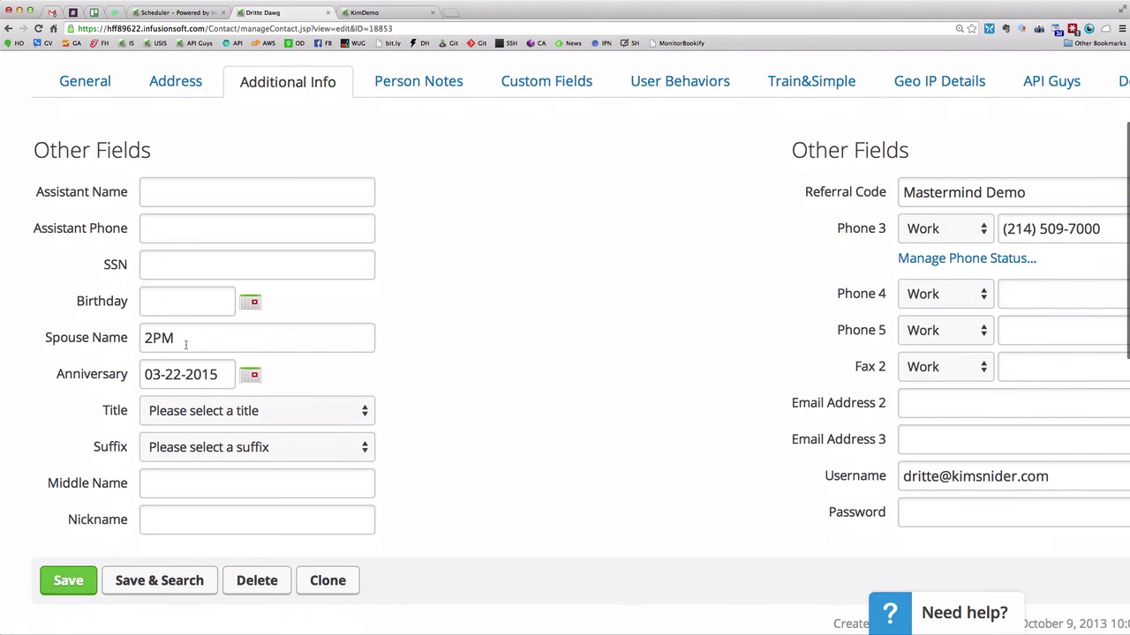
pyautogui.moveTo(185, 345); pyautogui.dragTo(127, 339)
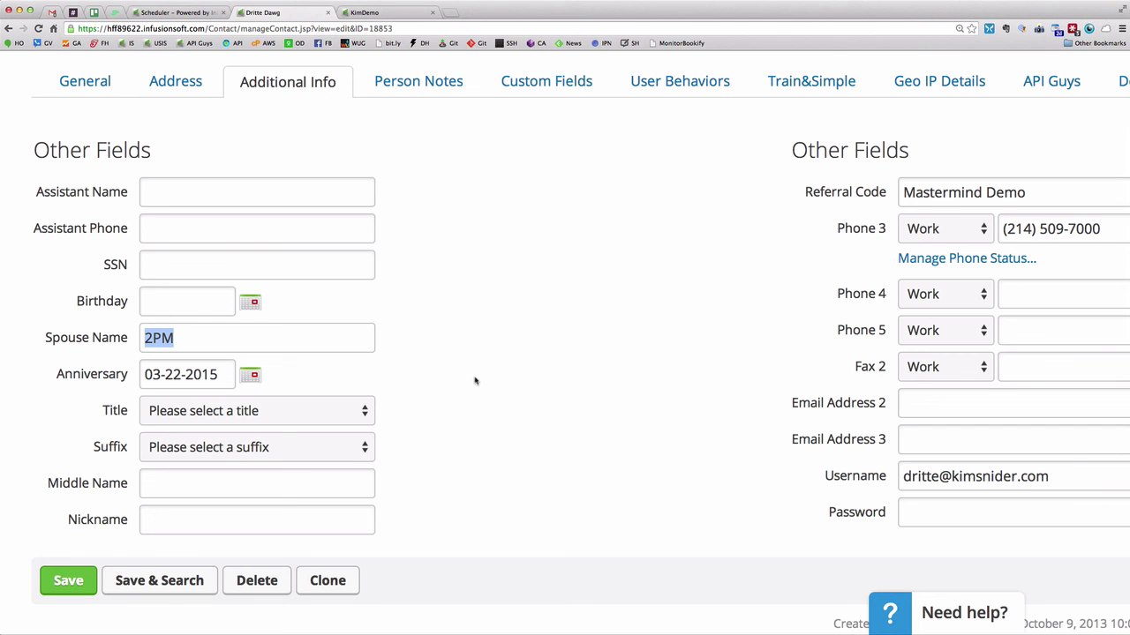
pyautogui.scroll(4, 475, 380)
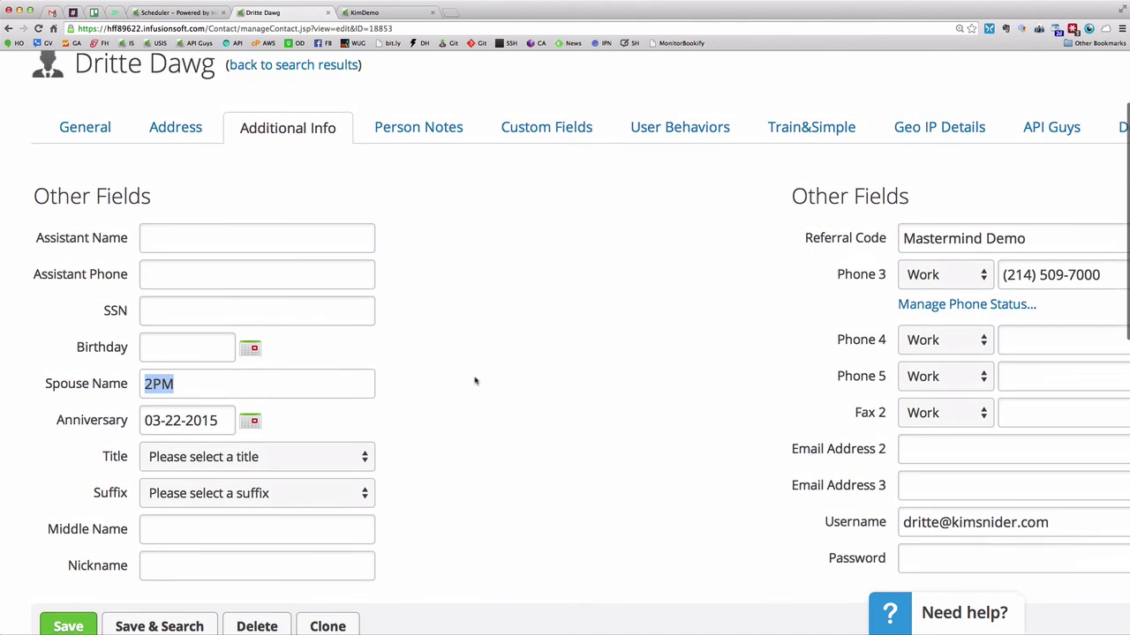